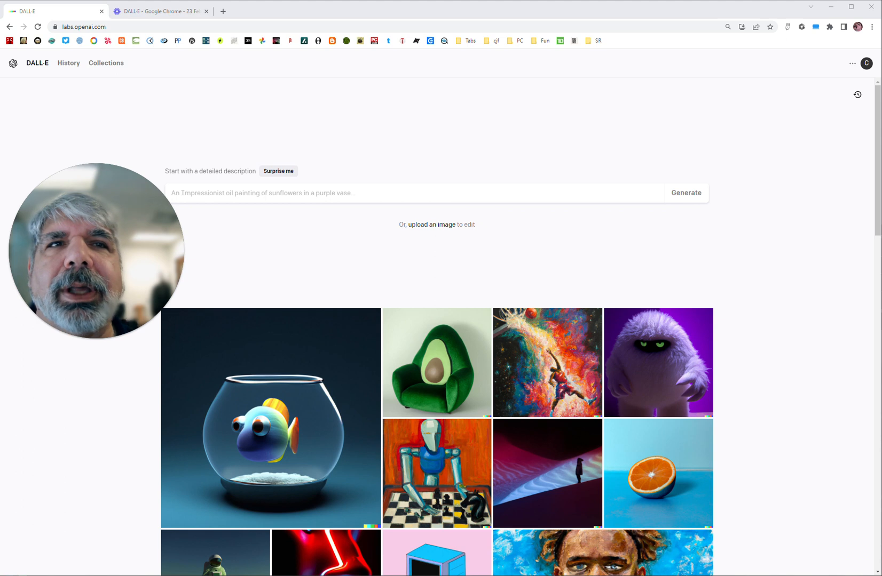
# - Generate images from the description "perfecting equilibrium"
pyautogui.click(560, 193)
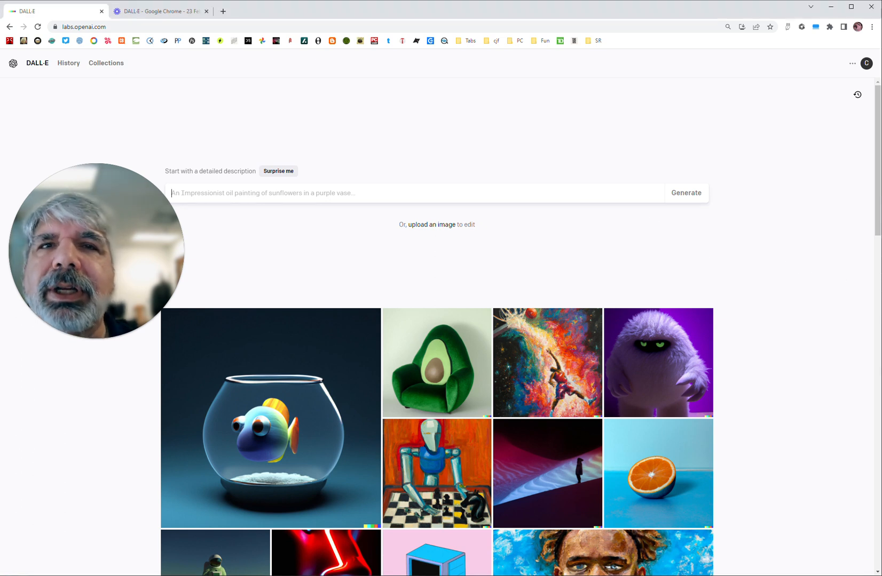
pyautogui.write('per')
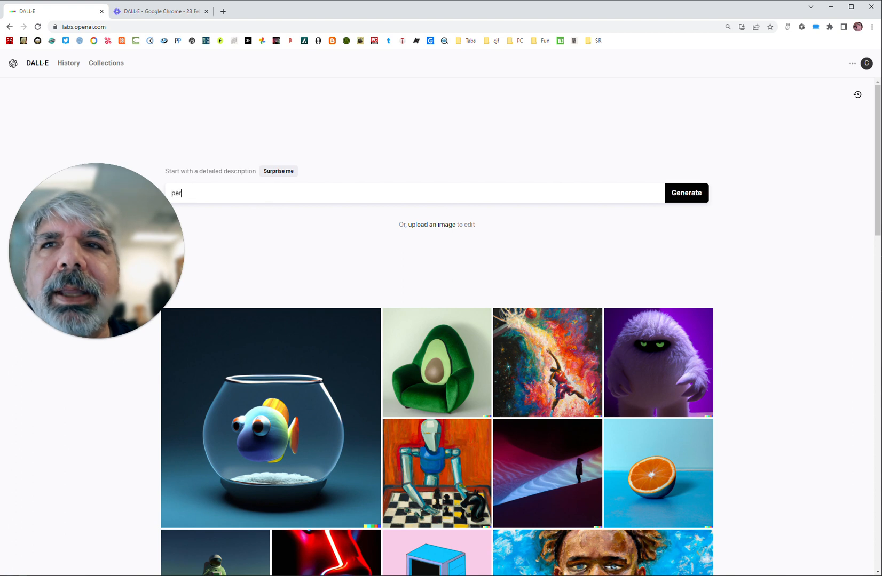
pyautogui.write('fecting equil')
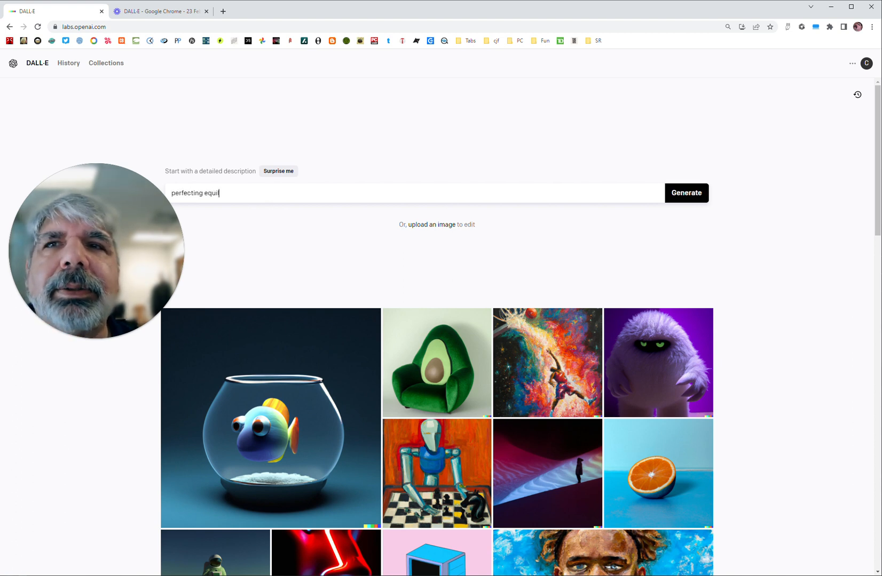
pyautogui.write('ibrium')
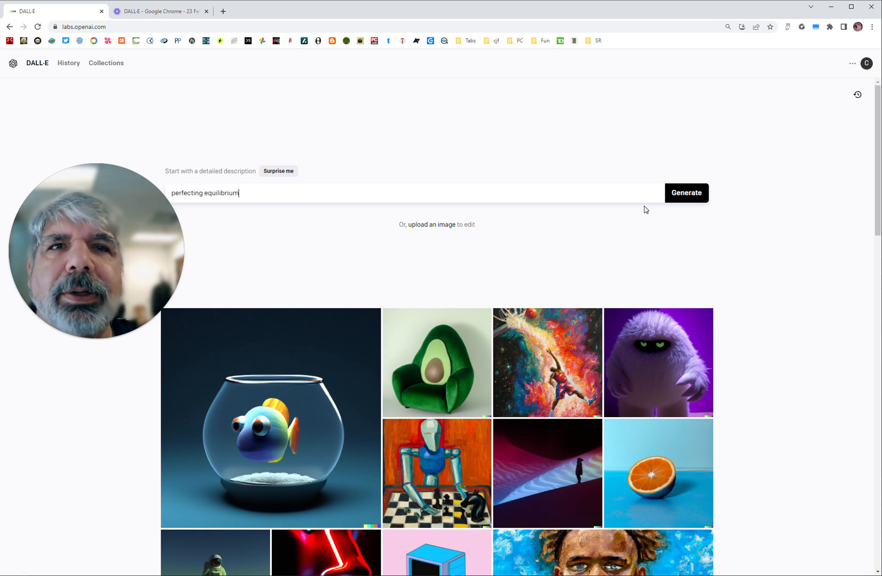
pyautogui.click(683, 194)
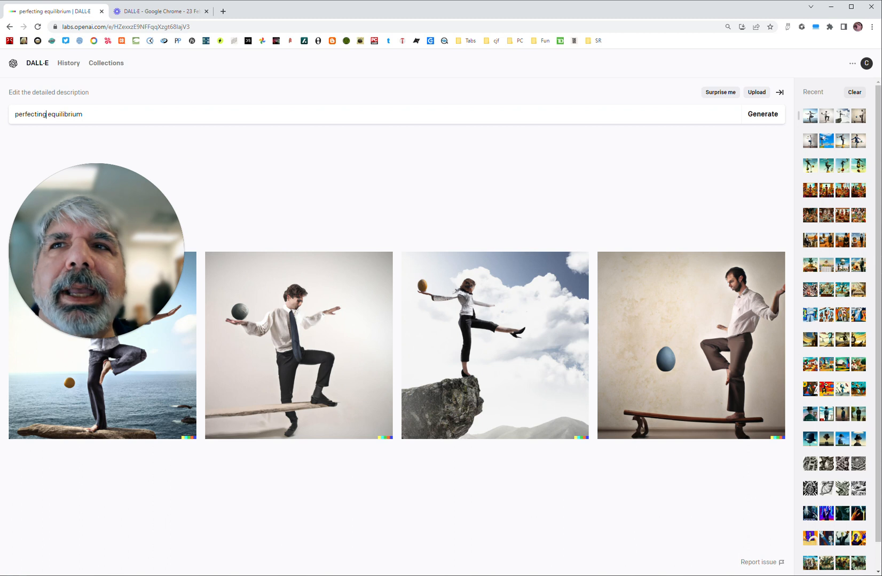
# - Insert "digital" between the two words of the prompt and generate images for "perfecting digital equilibrium"
pyautogui.click(47, 115)
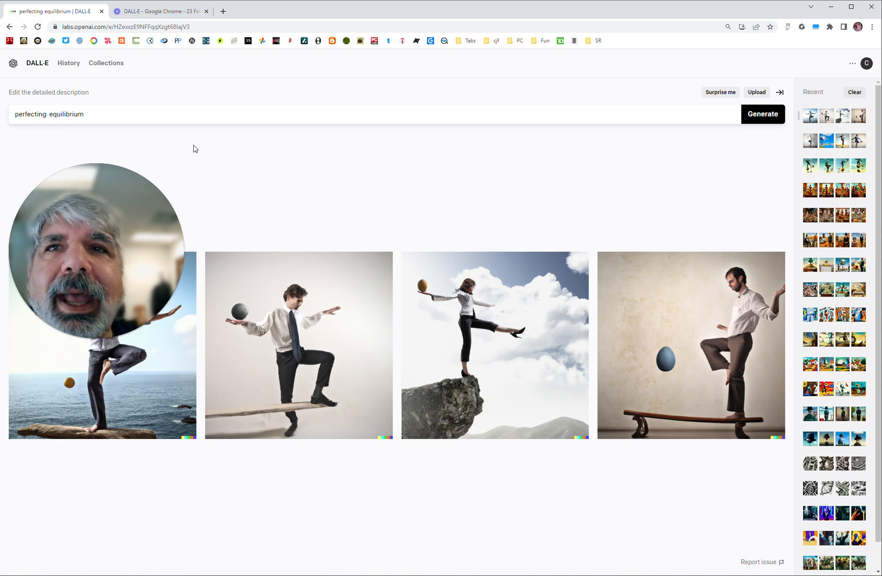
pyautogui.write('digital')
pyautogui.press('Return')
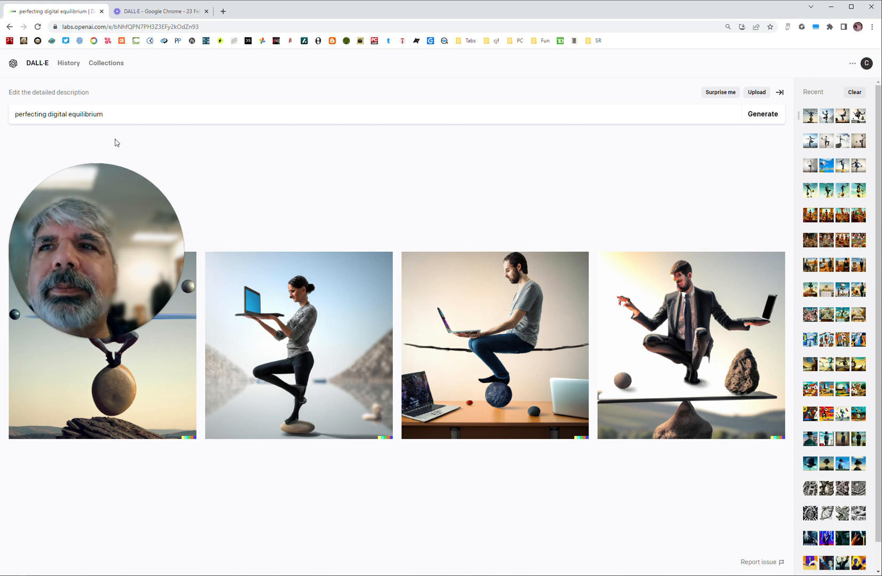
# - View the first digital equilibrium image at full size and look over the history of past generations before returning to the results
pyautogui.moveTo(236, 287)
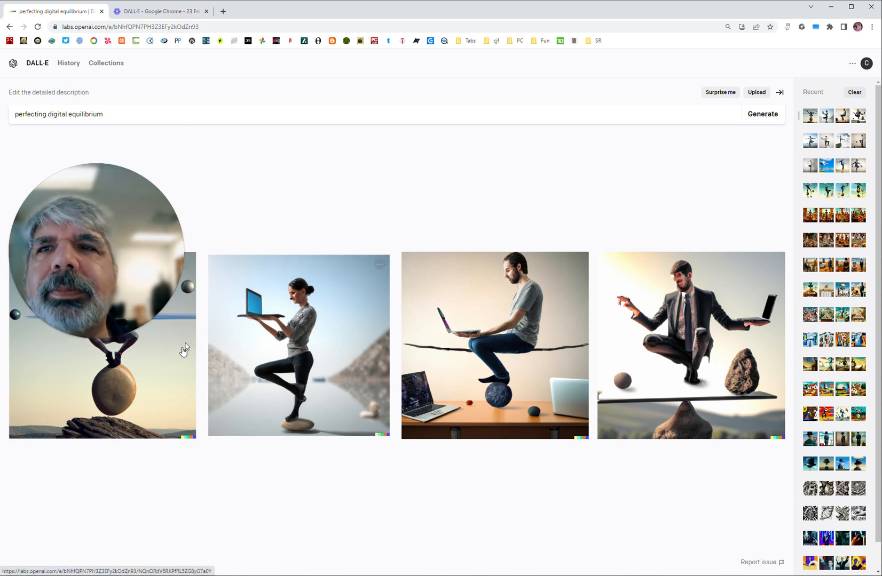
pyautogui.click(173, 367)
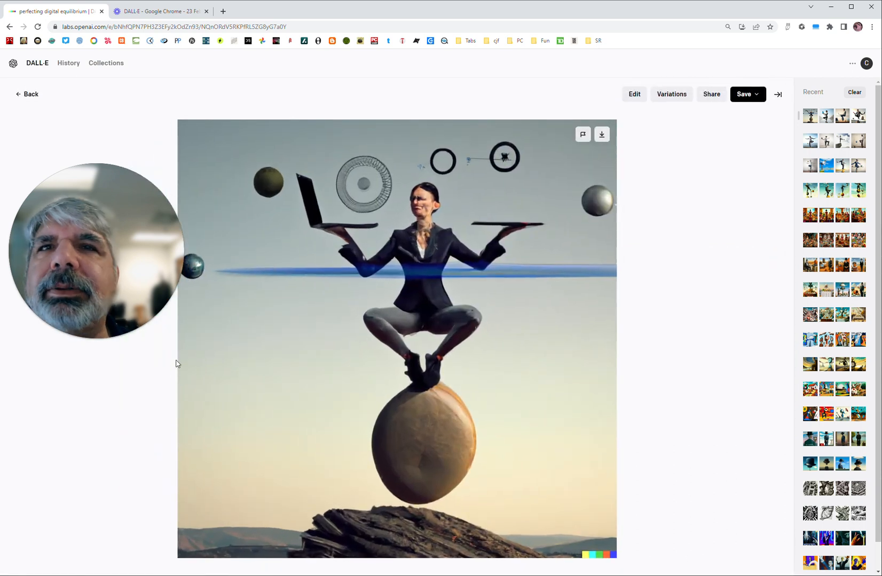
pyautogui.click(29, 94)
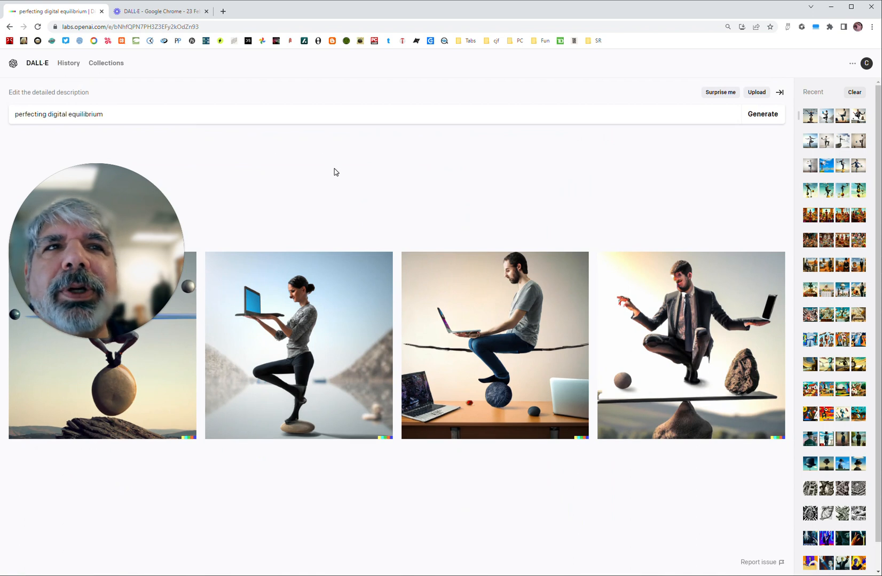
pyautogui.click(65, 64)
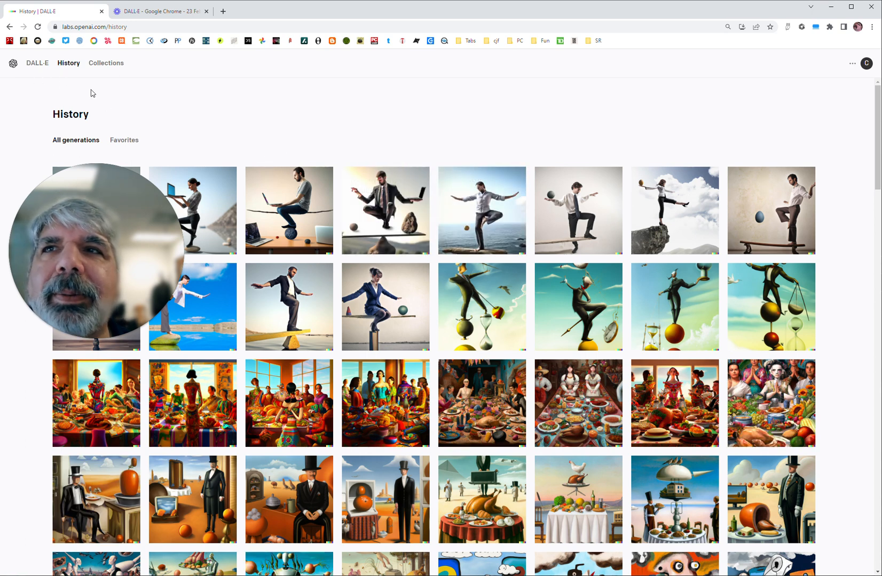
pyautogui.hotkey('alt', 'Left')
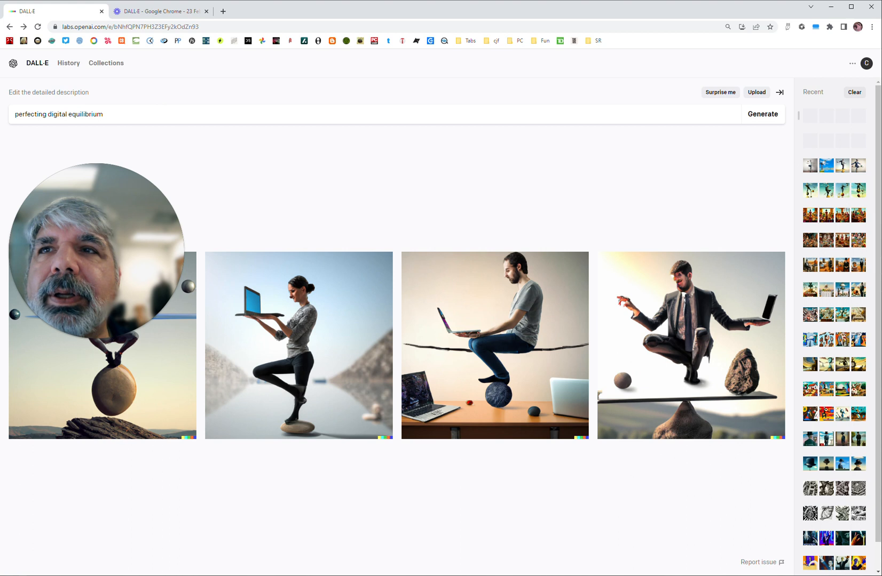
# - Remove "digital" from the prompt, add "in cyberspace", and generate images for "perfecting equilibrium in cyberspace"
pyautogui.doubleClick(57, 114)
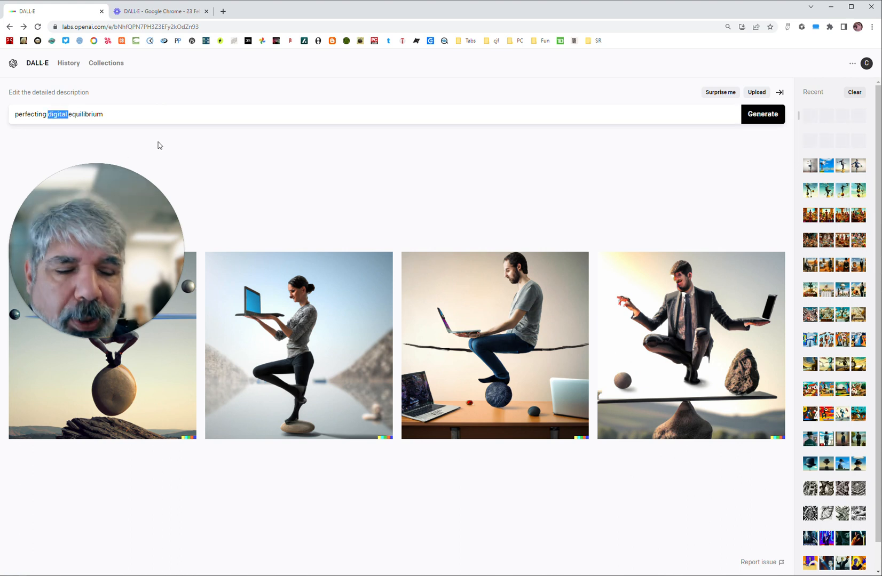
pyautogui.press('BackSpace')
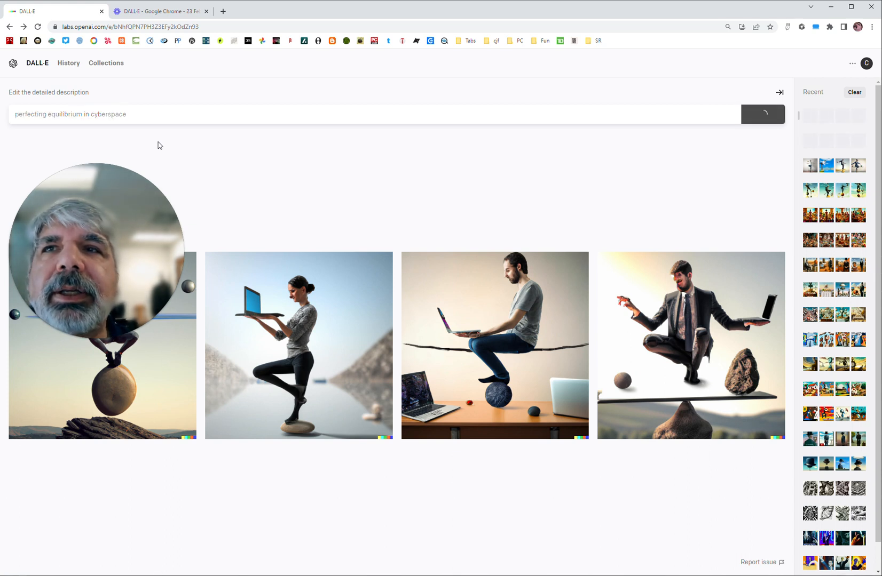
pyautogui.press('Return')
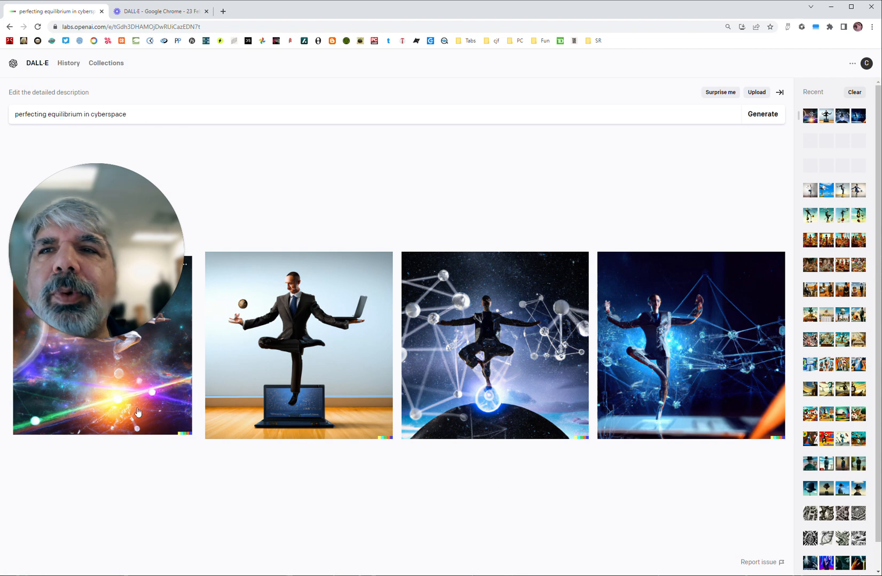
# - Examine the first, third and second cyberspace images at full size, returning to the results after each one
pyautogui.click(148, 387)
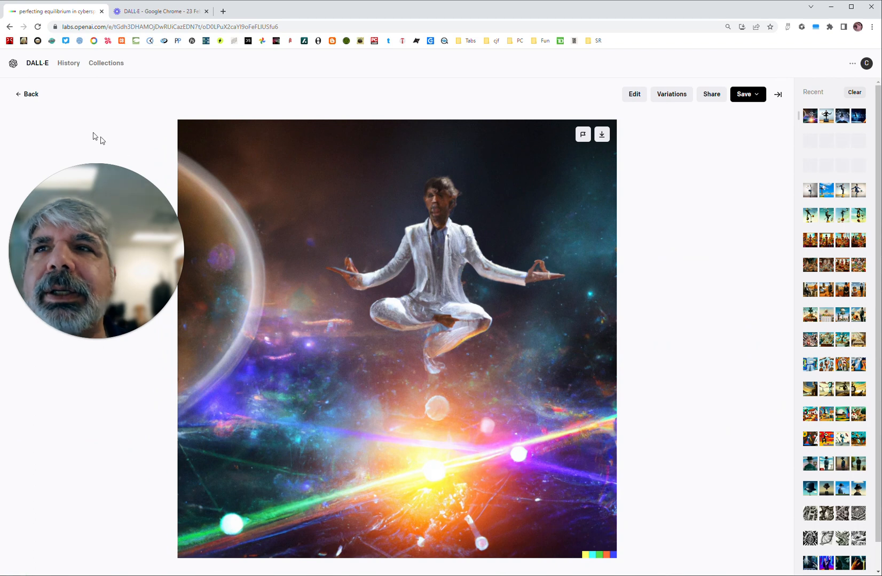
pyautogui.click(31, 94)
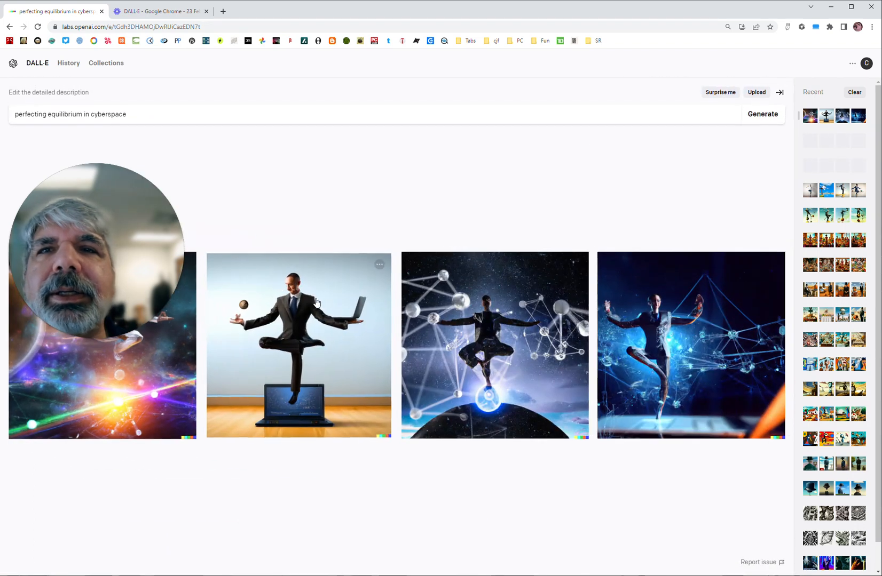
pyautogui.click(411, 328)
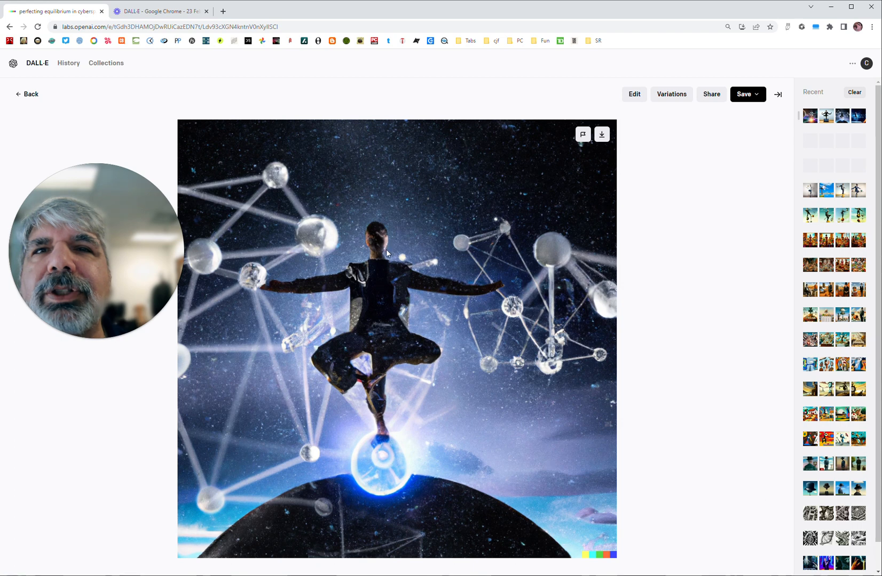
pyautogui.click(39, 100)
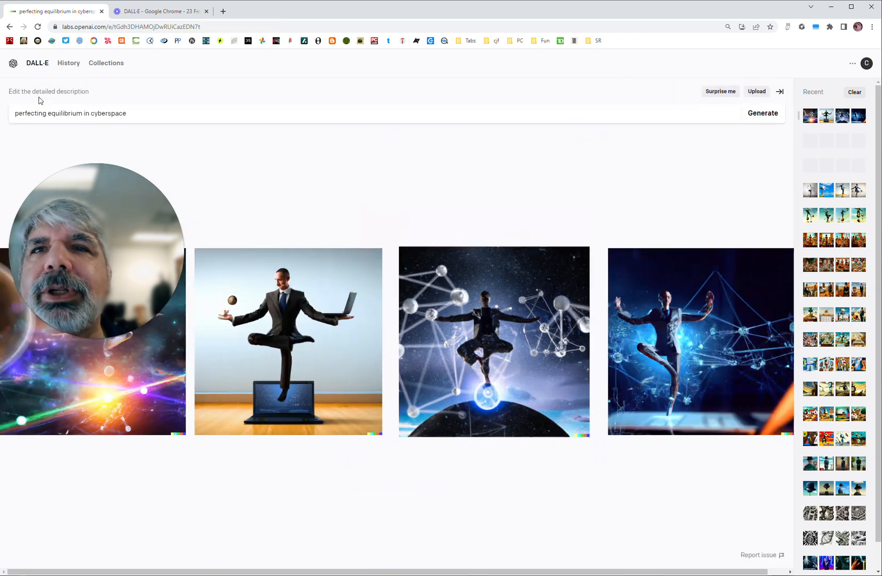
pyautogui.click(298, 285)
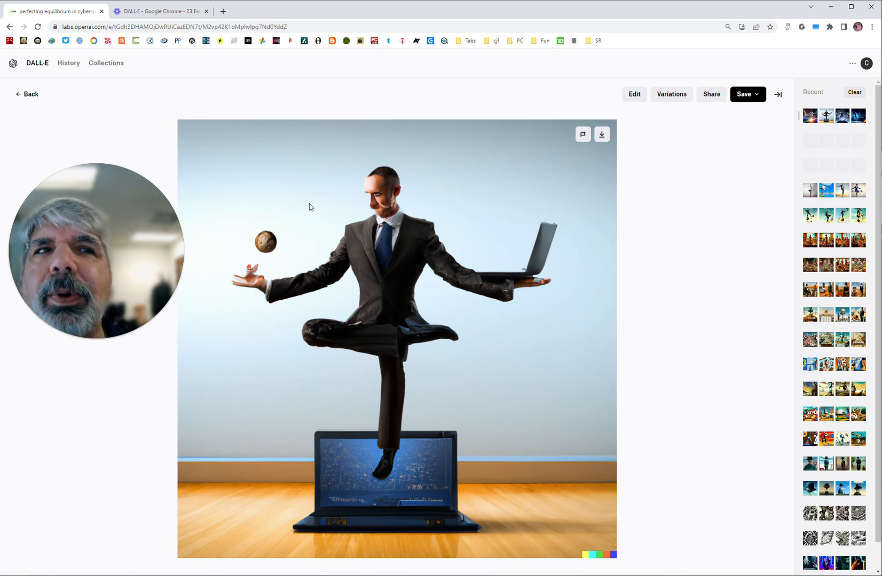
pyautogui.click(23, 96)
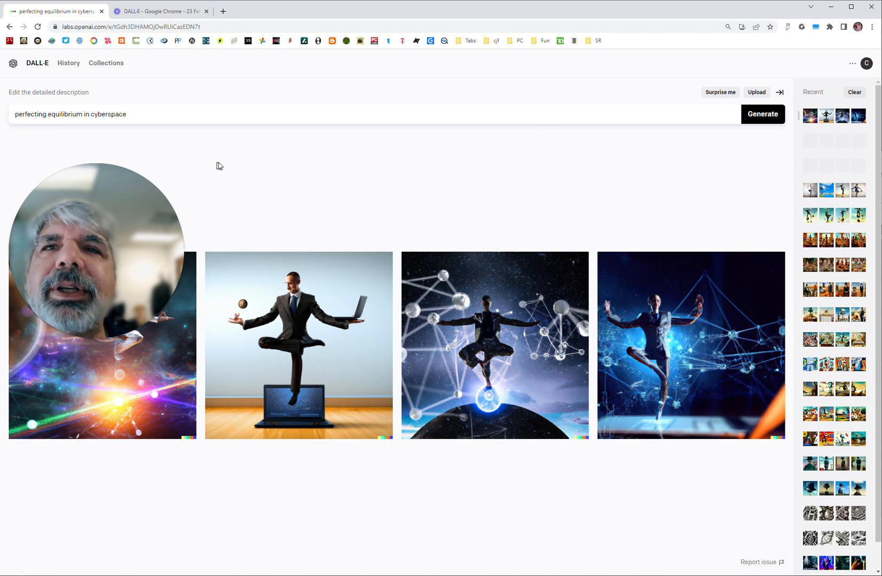
# - Reopen the first and second cyberspace images to compare their style, and return to the results
pyautogui.hotkey('ctrl', 'Left')
pyautogui.hotkey('ctrl', 'Left')
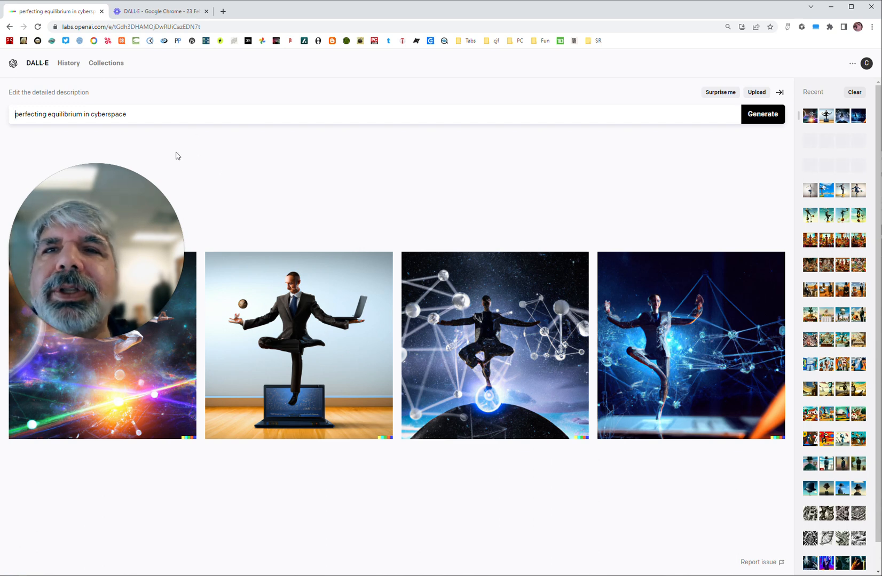
pyautogui.click(169, 343)
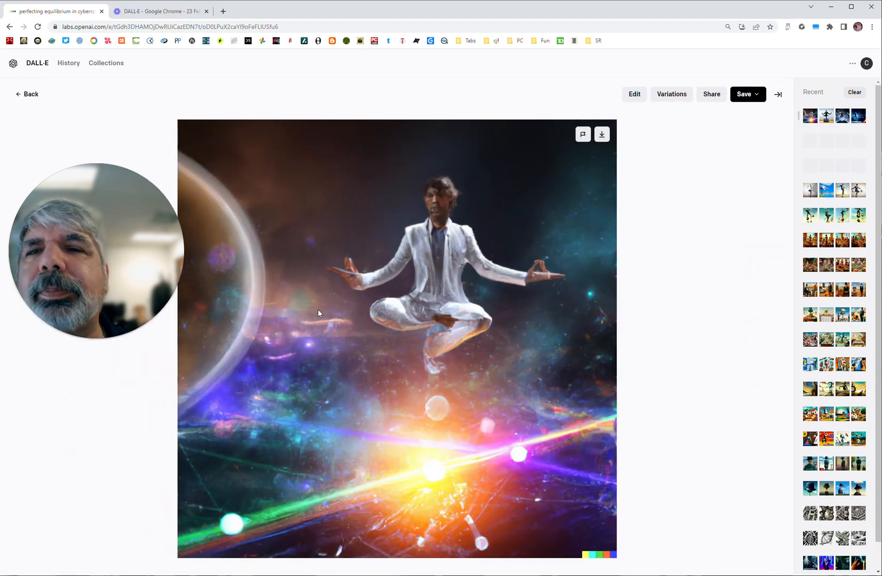
pyautogui.click(27, 94)
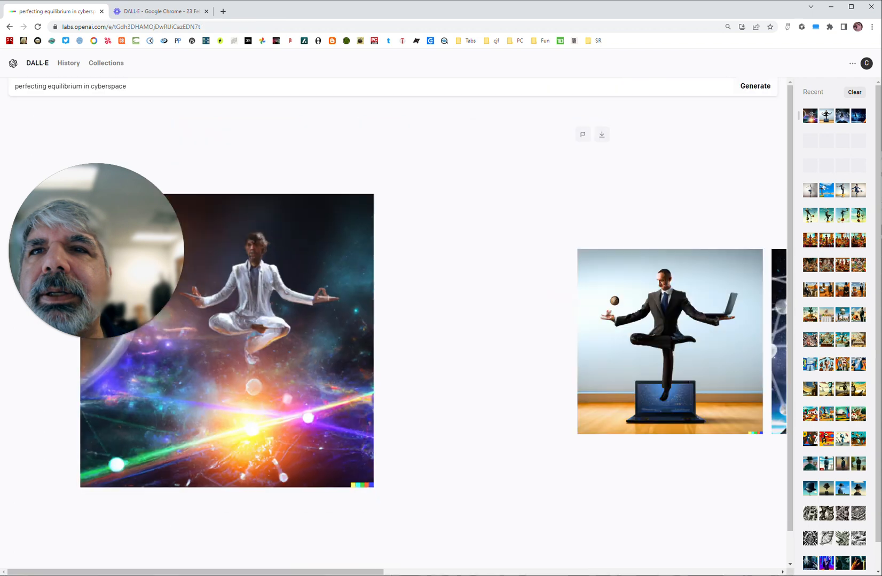
pyautogui.click(334, 291)
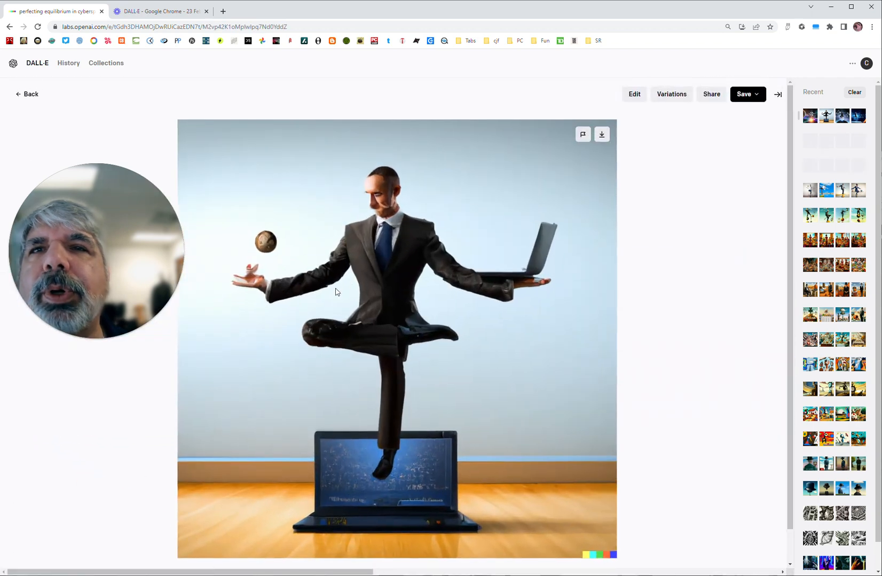
pyautogui.click(34, 97)
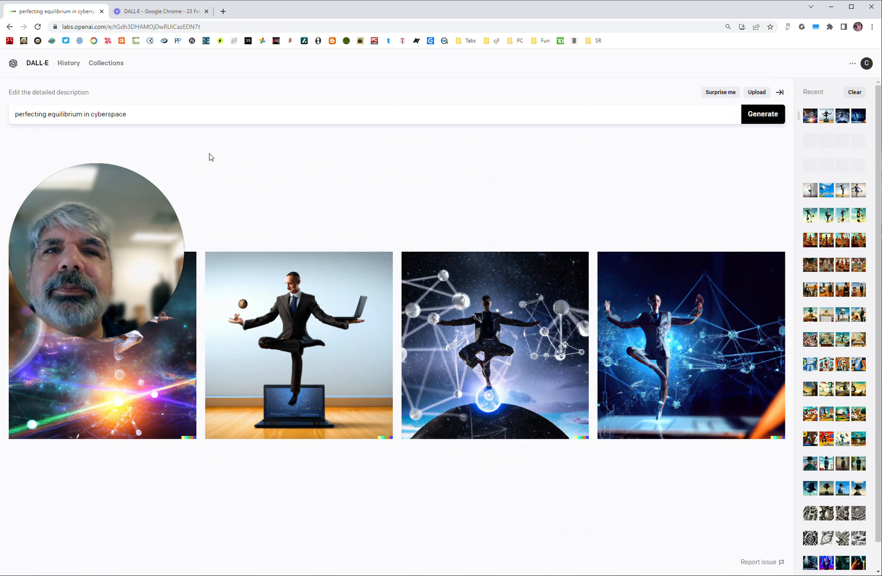
# - Add "a painting by gustav klimt," to the start of the cyberspace prompt and generate the images
pyautogui.write('a pain')
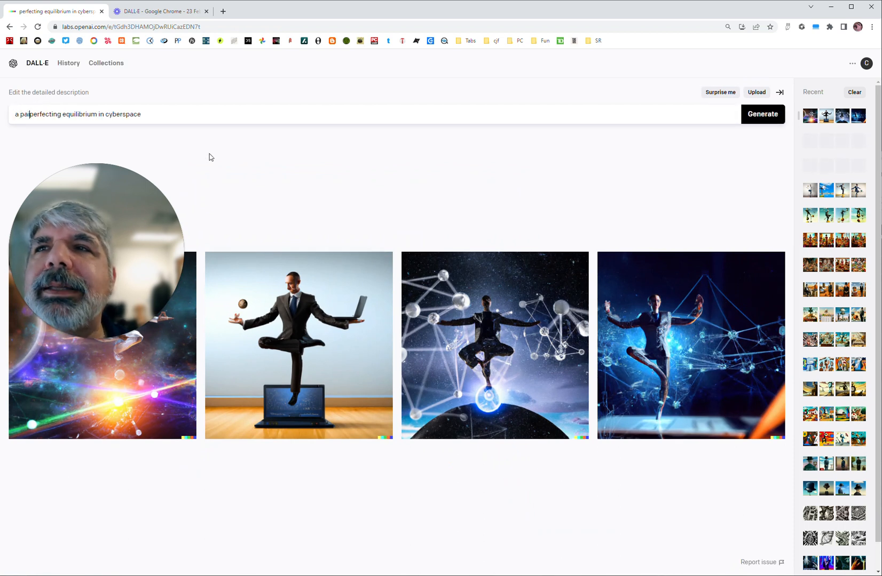
pyautogui.write('ting by ')
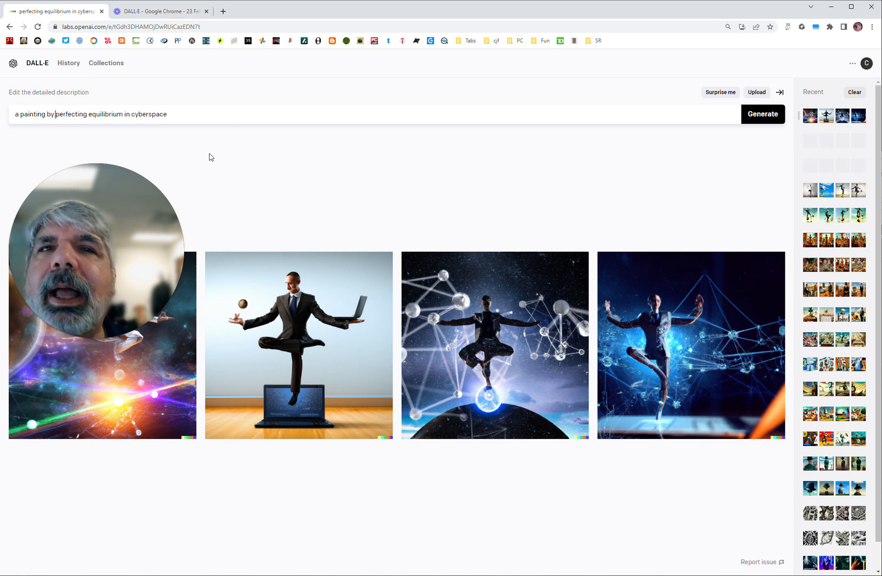
pyautogui.write('bustav ')
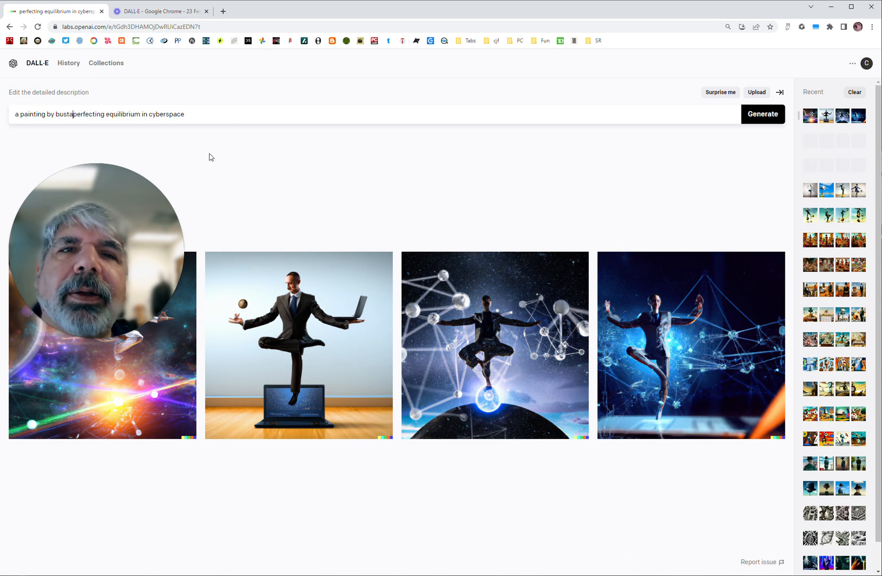
pyautogui.write('l')
pyautogui.press('BackSpace')
pyautogui.press('BackSpace')
pyautogui.press('BackSpace')
pyautogui.press('BackSpace')
pyautogui.press('BackSpace')
pyautogui.press('BackSpace')
pyautogui.press('BackSpace')
pyautogui.press('BackSpace')
pyautogui.press('BackSpace')
pyautogui.write('gu')
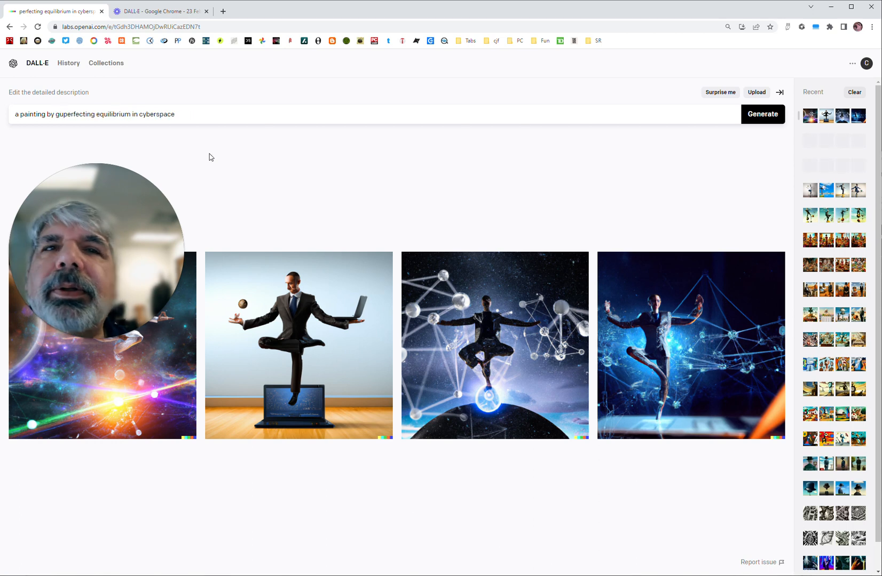
pyautogui.write('stav ')
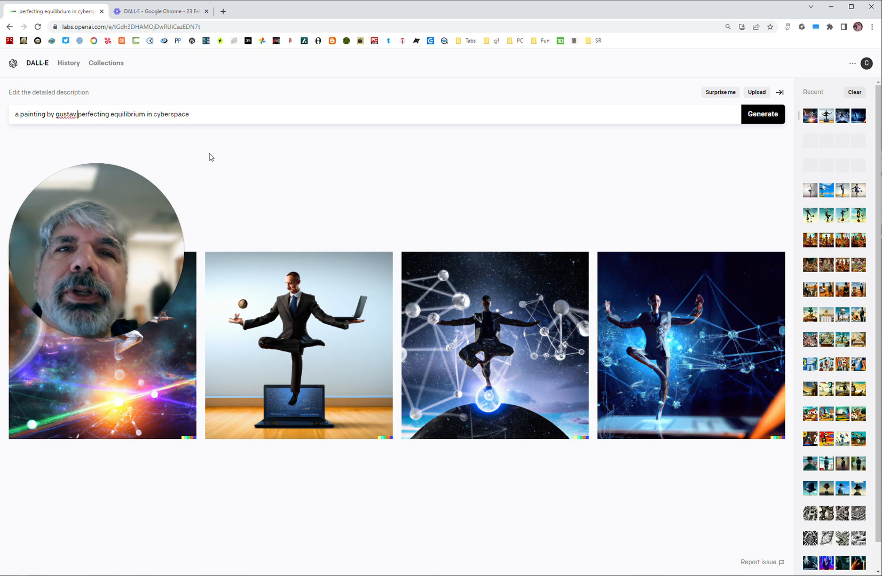
pyautogui.write('klim')
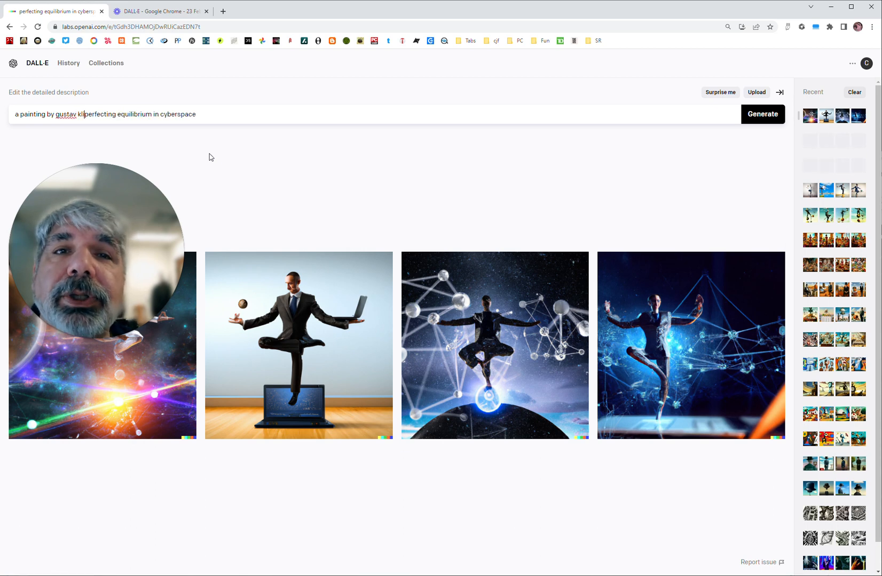
pyautogui.write('t,')
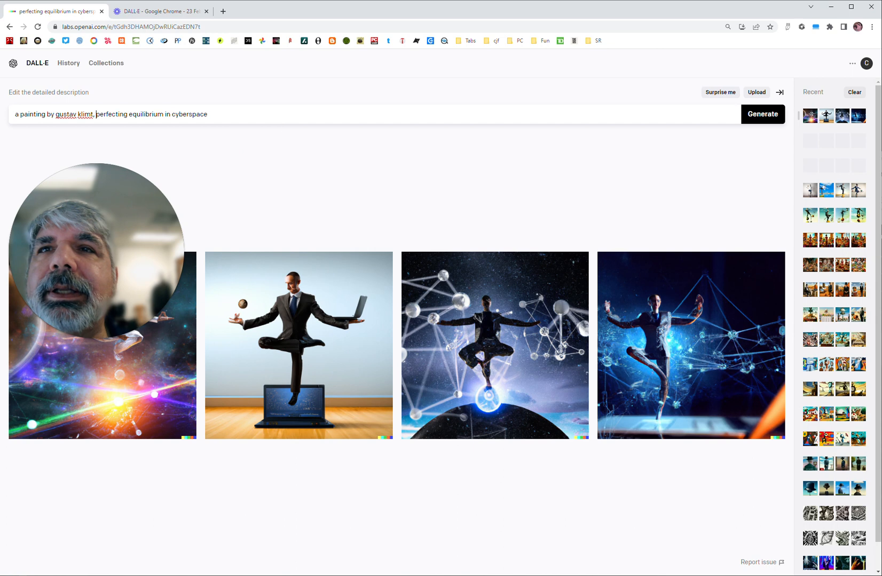
pyautogui.click(771, 121)
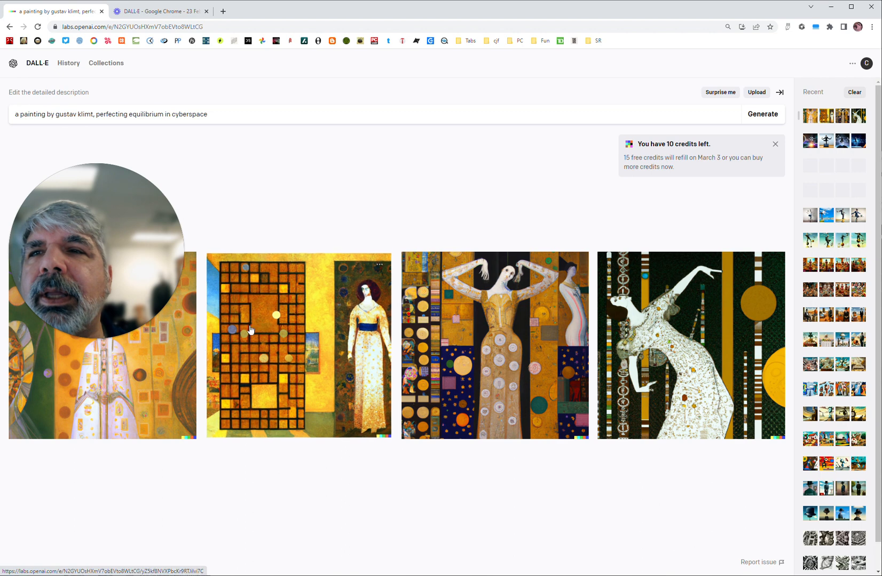
# - Examine each of the four Klimt-style images at full size in order, returning to the results after each one
pyautogui.click(137, 362)
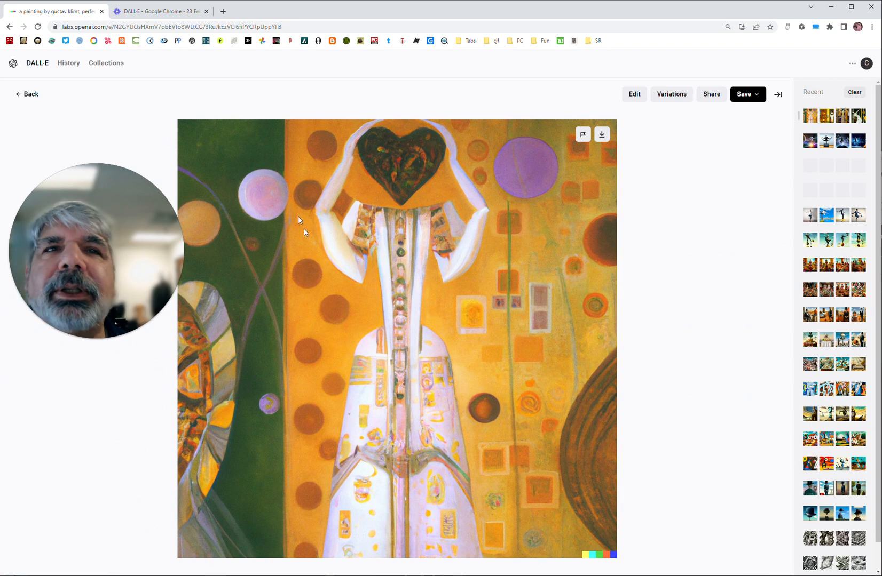
pyautogui.click(31, 94)
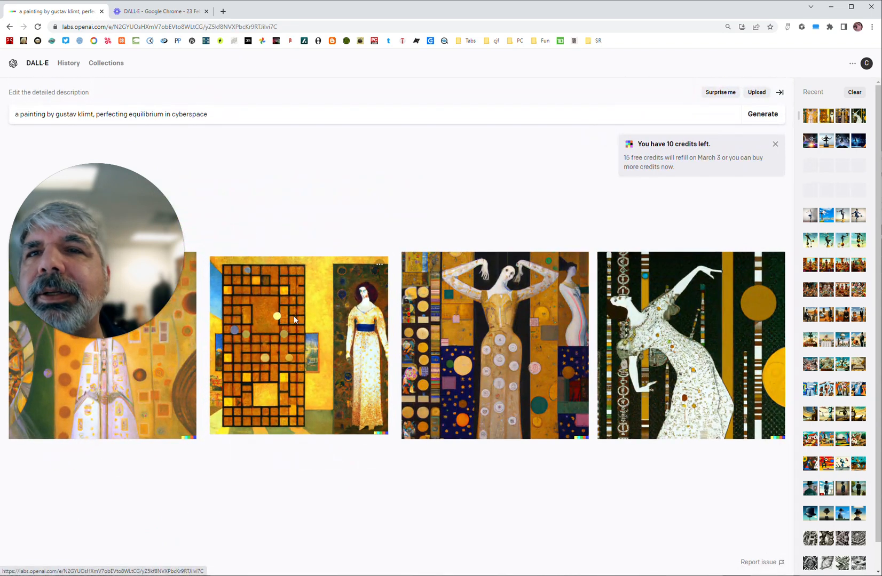
pyautogui.click(294, 317)
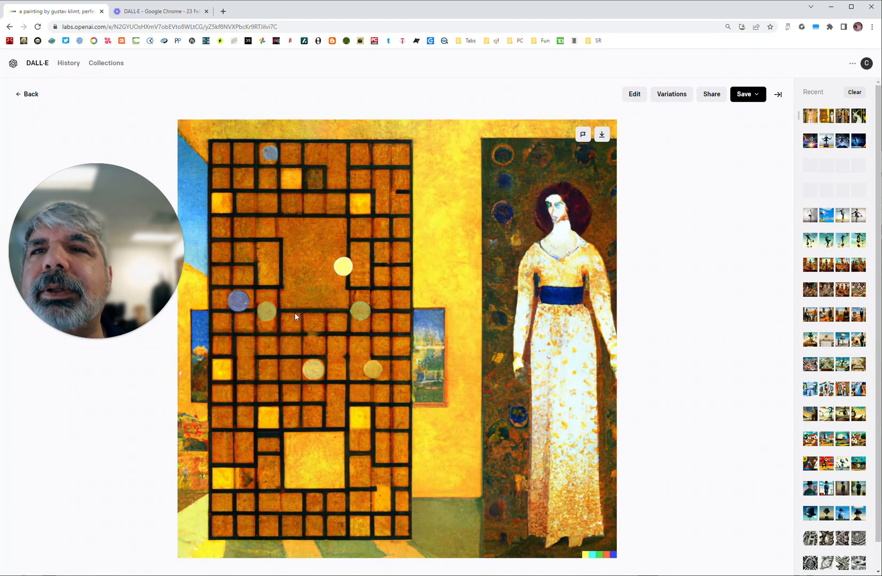
pyautogui.click(31, 94)
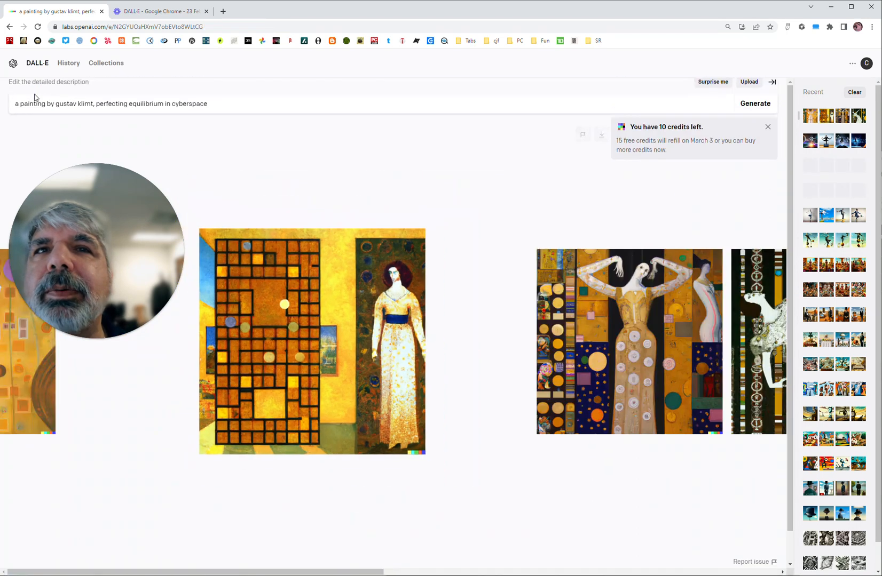
pyautogui.click(427, 319)
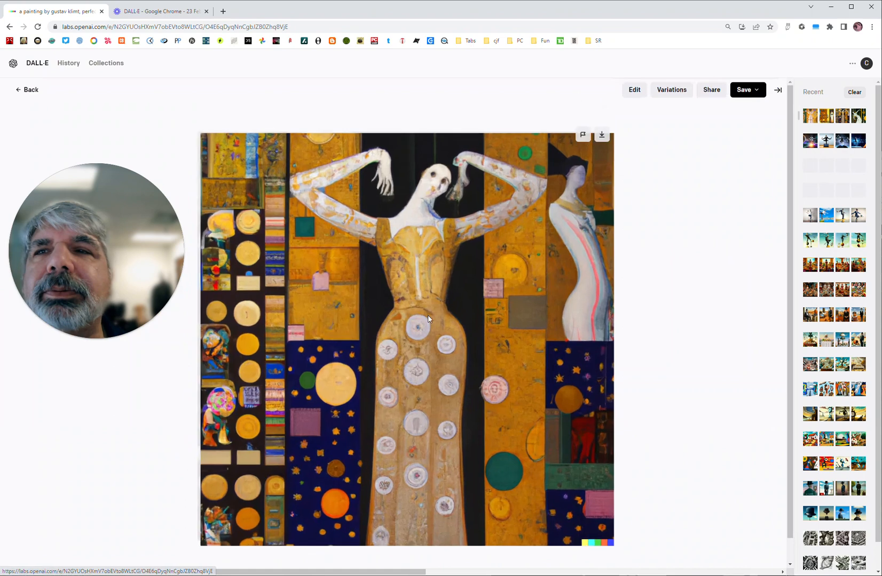
pyautogui.click(32, 94)
pyautogui.click(697, 383)
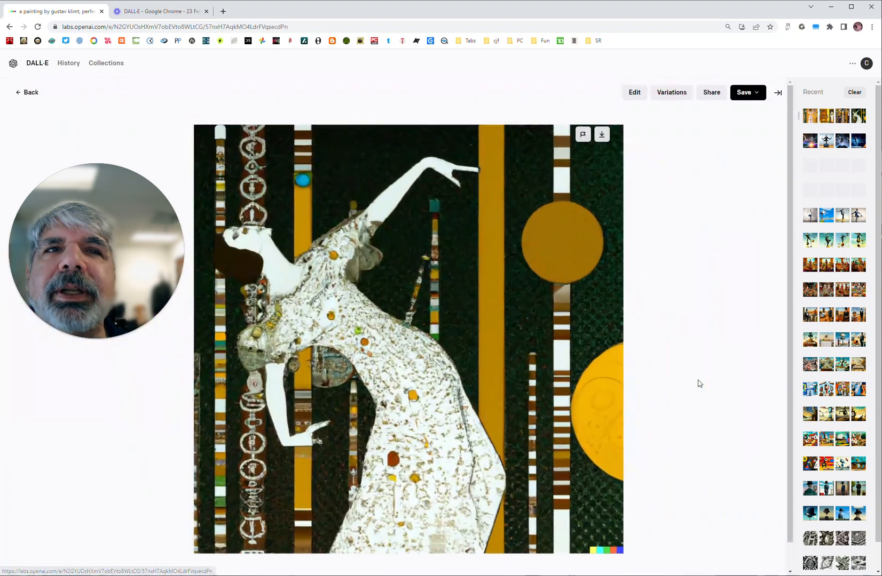
pyautogui.click(31, 95)
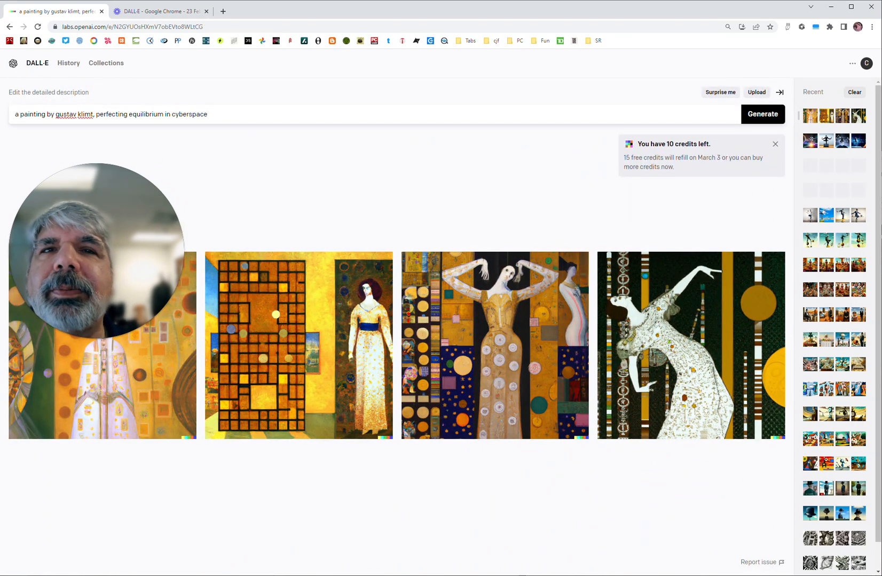
# - Append ", digital art" to the prompt, replace "gustav klimt" with "miro", and generate the images
pyautogui.write(', digi')
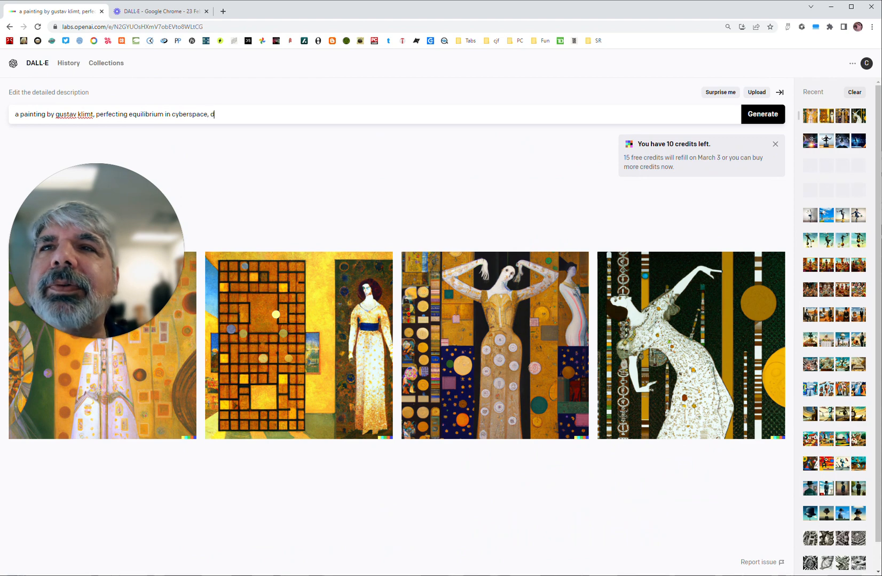
pyautogui.write('art')
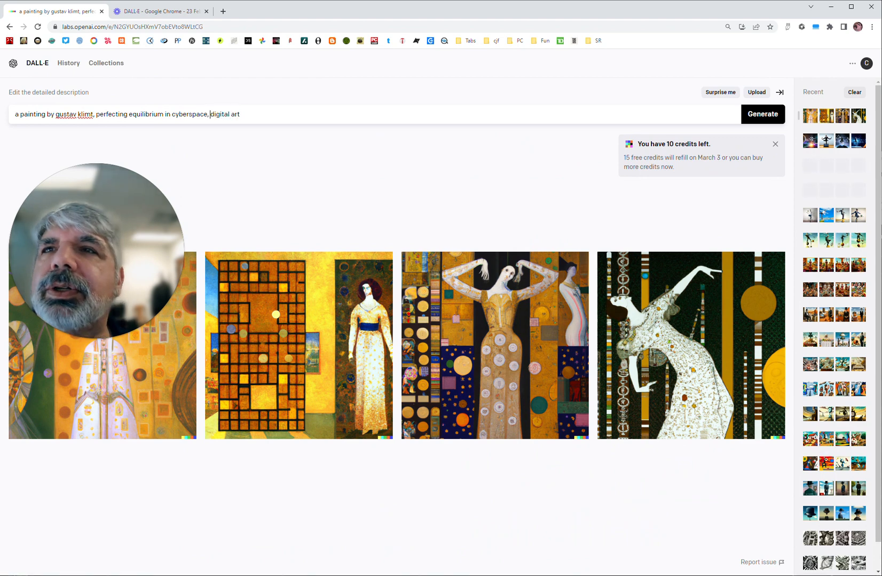
pyautogui.click(95, 114)
pyautogui.hotkey('ctrl', 'shift', 'Left')
pyautogui.hotkey('ctrl', 'shift', 'Left')
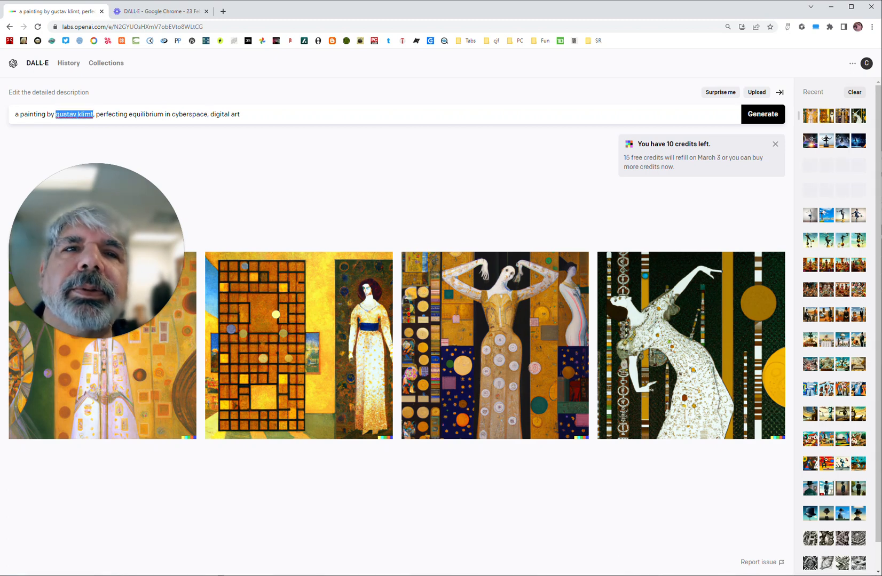
pyautogui.write('miro')
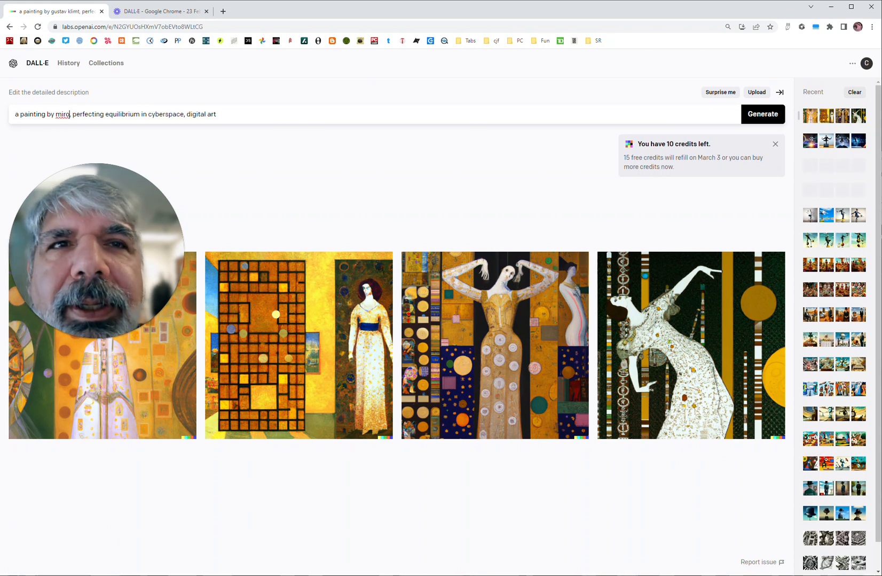
pyautogui.press('Return')
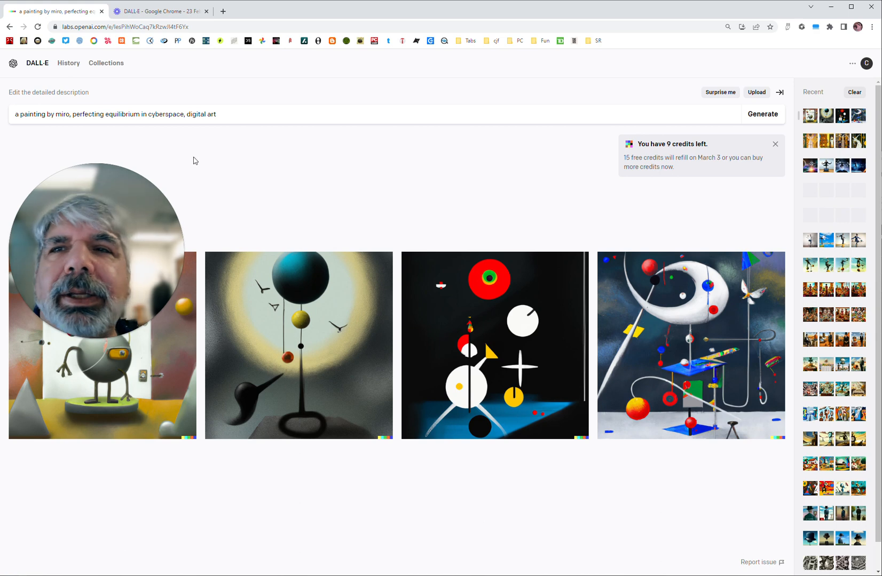
# - Examine each of the four Miro-style images at full size in order, returning to the results after each one
pyautogui.click(138, 344)
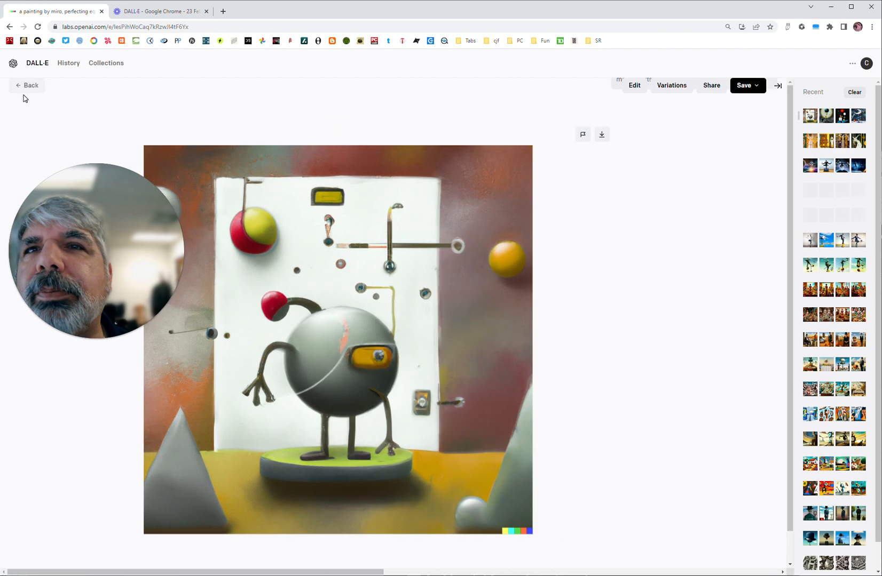
pyautogui.click(22, 101)
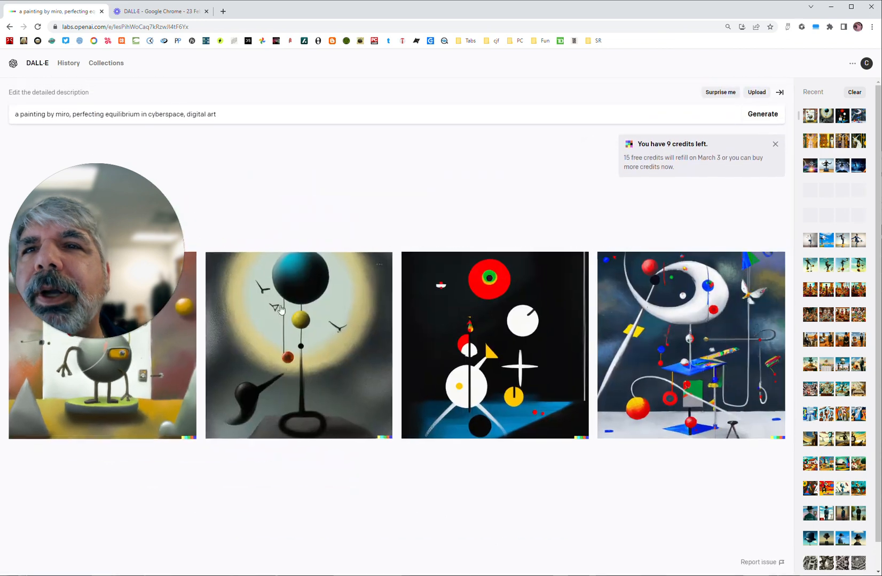
pyautogui.click(301, 332)
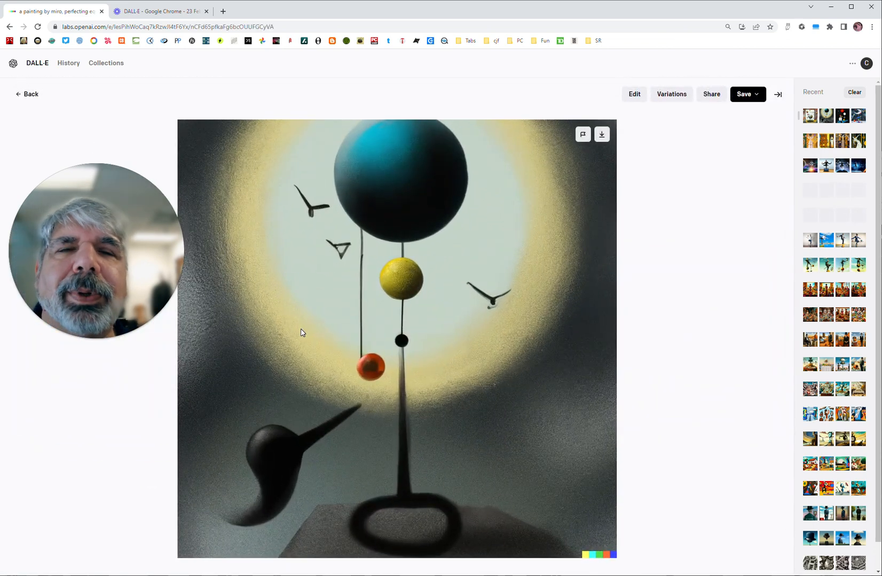
pyautogui.click(32, 96)
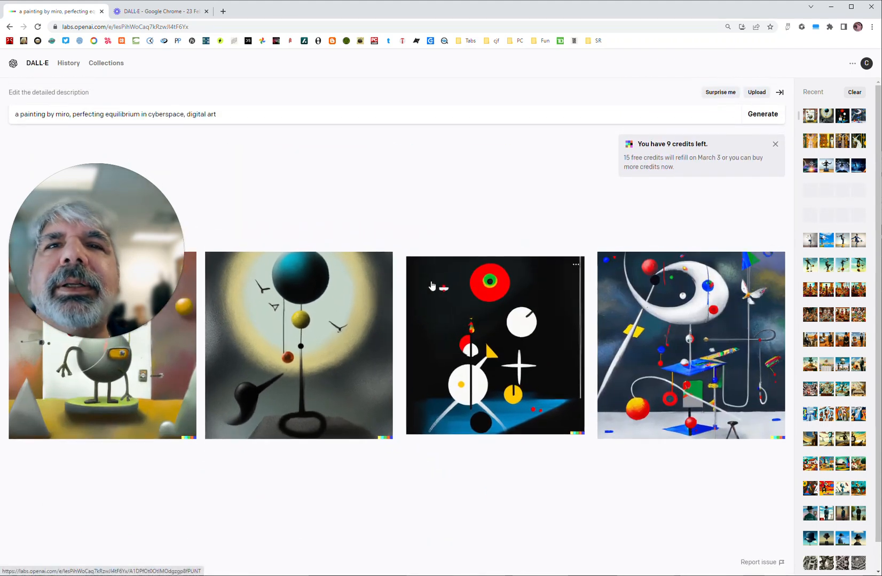
pyautogui.click(431, 286)
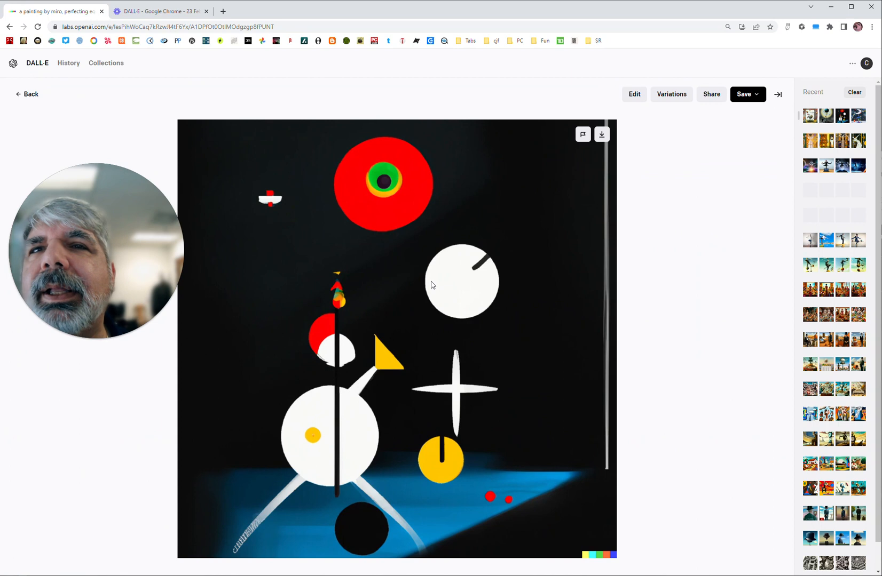
pyautogui.click(24, 95)
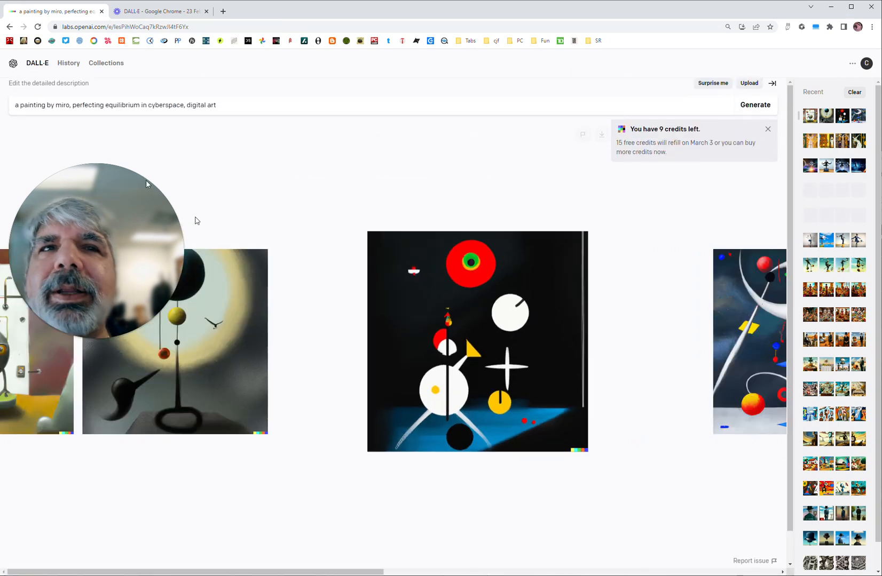
pyautogui.click(757, 332)
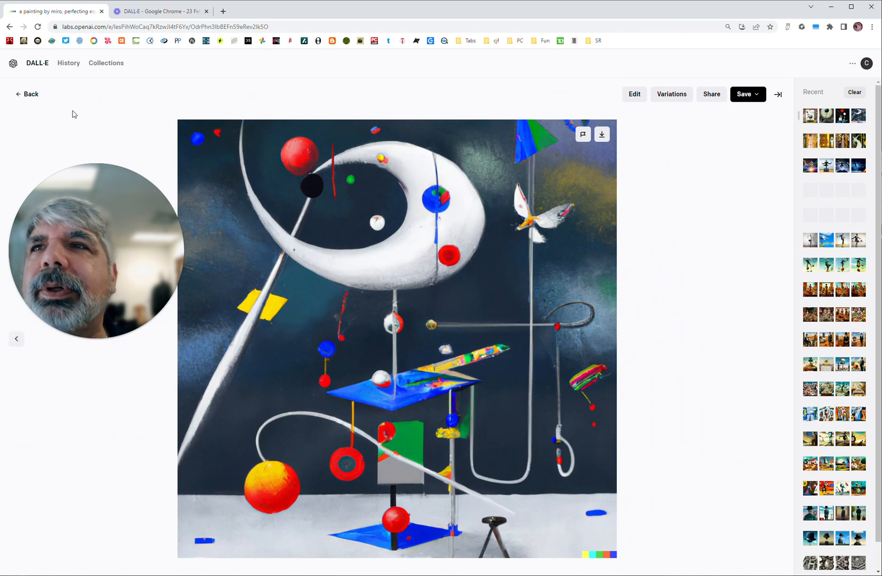
pyautogui.click(24, 93)
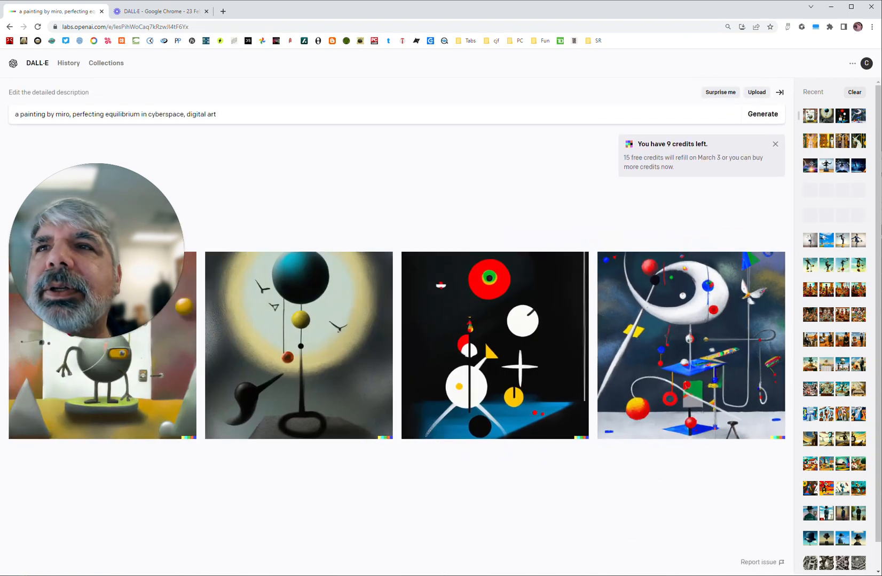
# - Replace "miro" with "salvador dali" in the prompt and generate the images
pyautogui.doubleClick(62, 115)
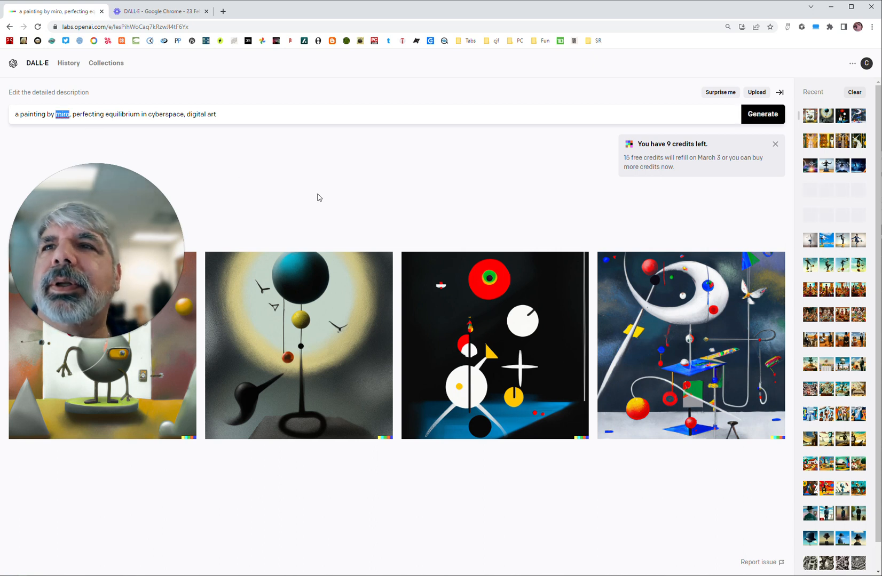
pyautogui.write('salvador dali')
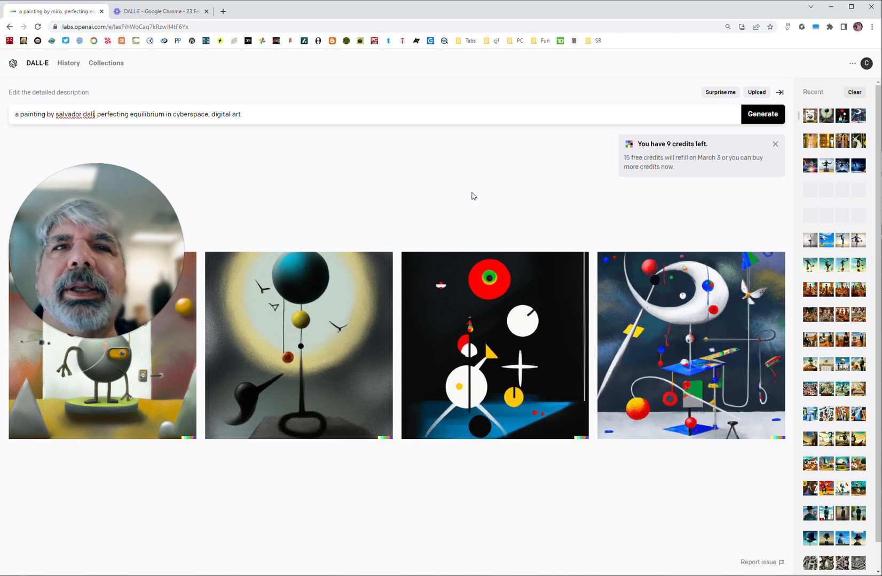
pyautogui.click(763, 114)
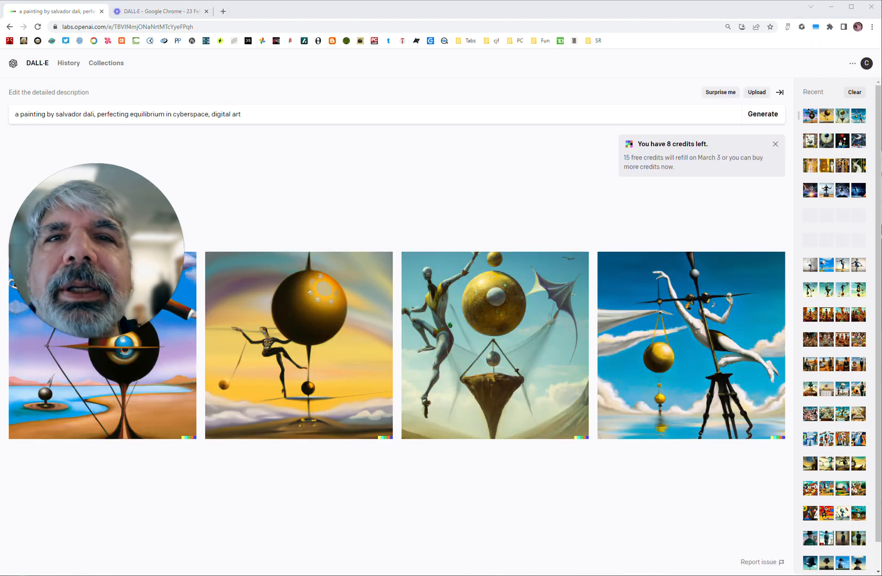
# - Examine each of the four Dali-style cyberspace images at full size in order, returning to the results after each one
pyautogui.click(149, 367)
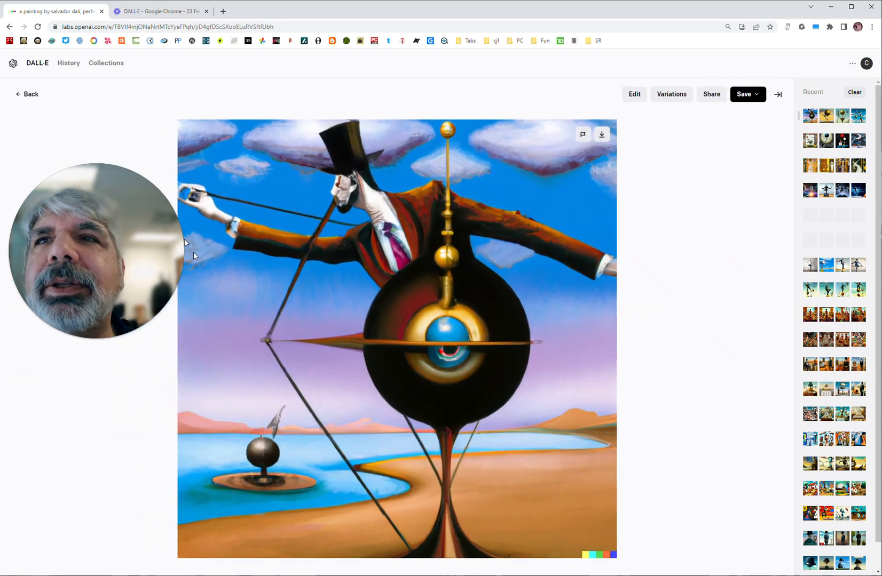
pyautogui.click(27, 94)
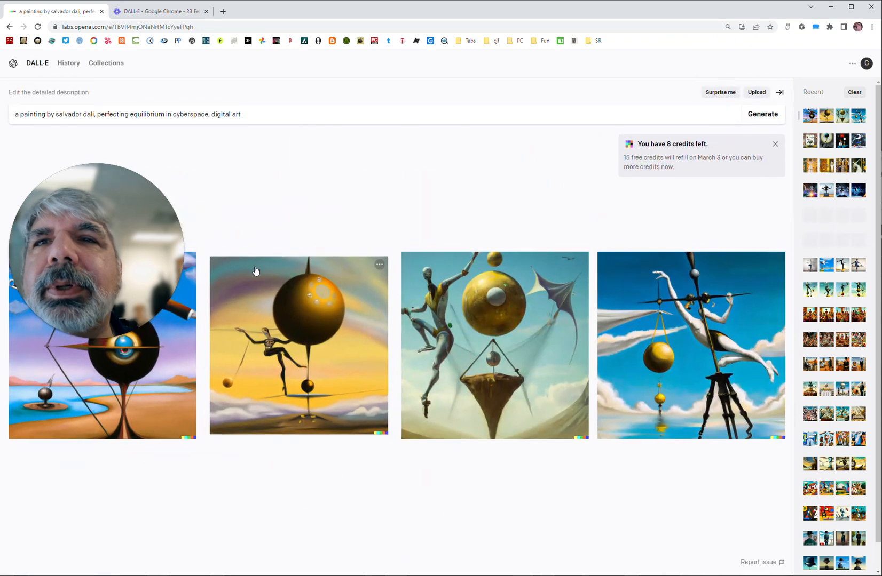
pyautogui.click(255, 269)
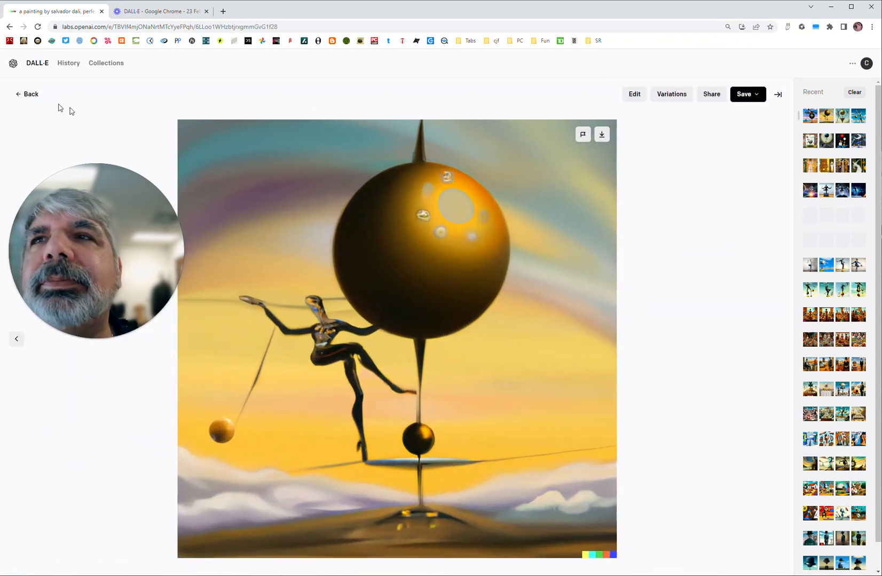
pyautogui.click(27, 94)
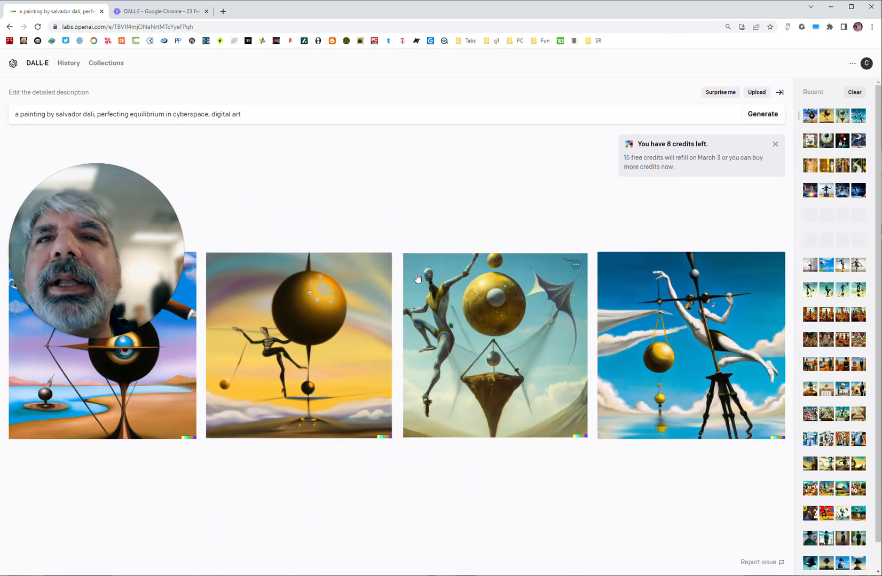
pyautogui.click(417, 277)
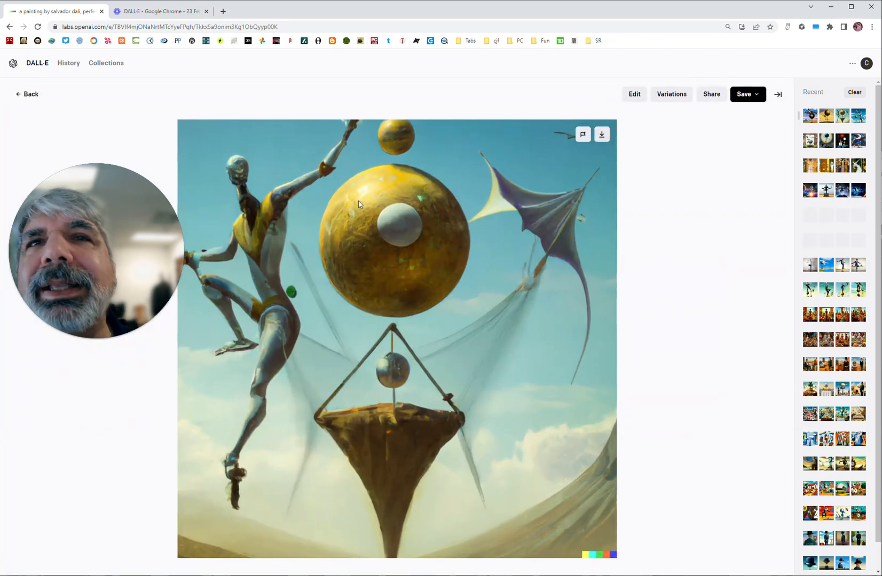
pyautogui.click(27, 94)
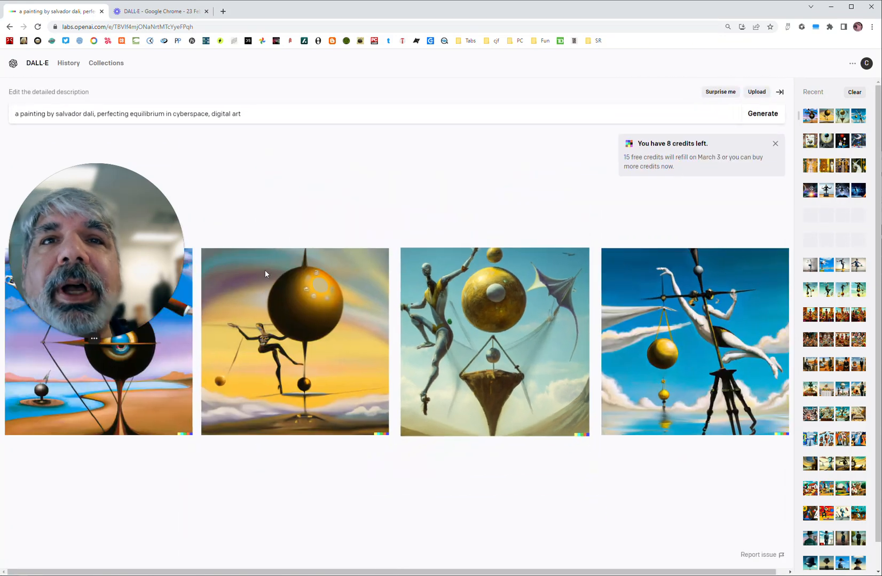
pyautogui.click(697, 295)
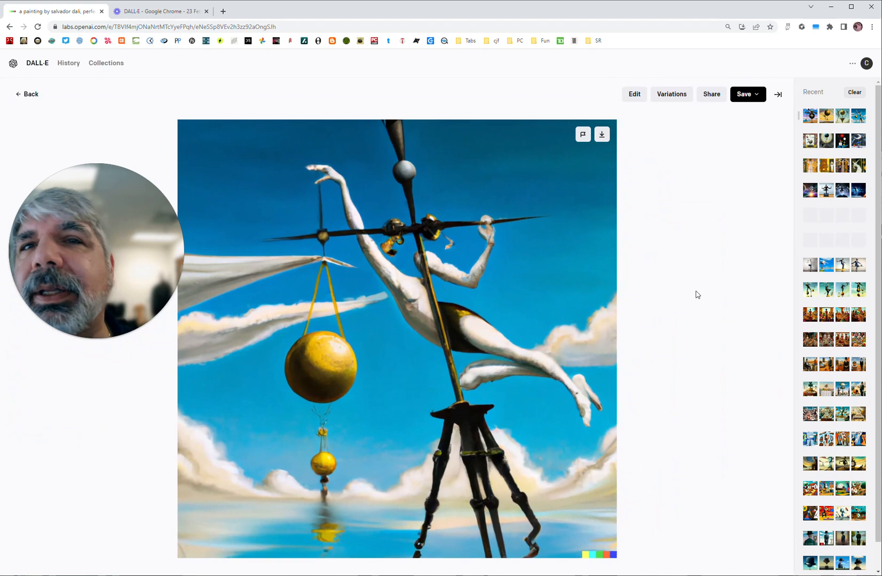
pyautogui.click(32, 96)
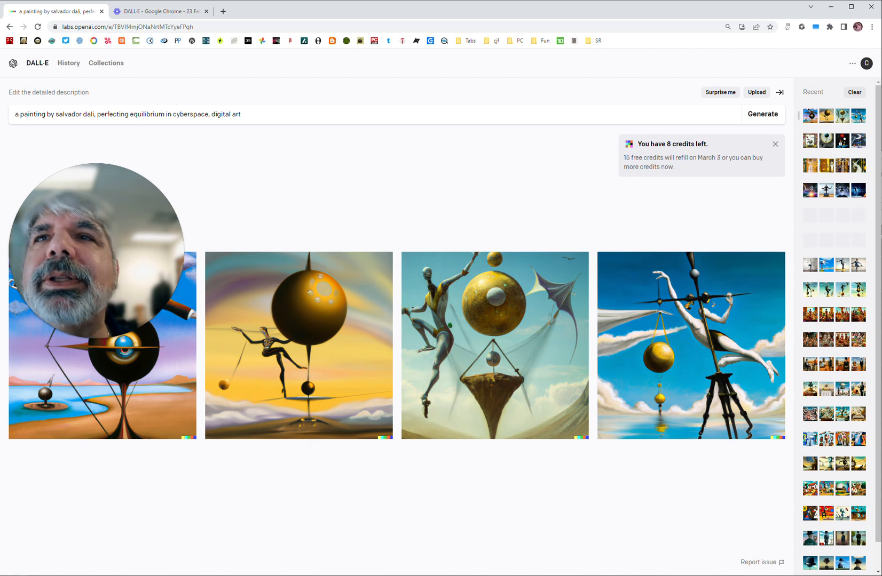
# - Remove "in cyberspace" from the prompt and generate images for "a painting by salvador dali, perfecting equilibrium, digital art"
pyautogui.click(208, 114)
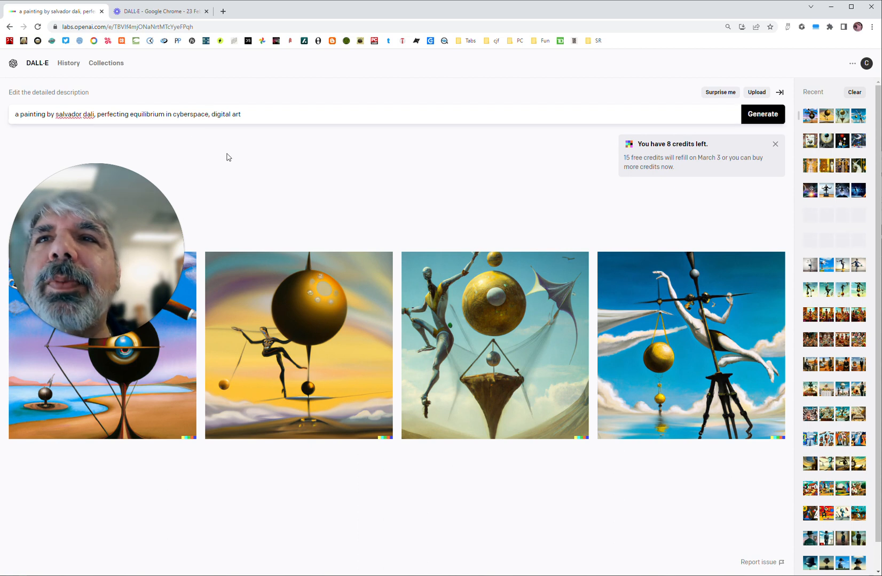
pyautogui.press('BackSpace')
pyautogui.press('BackSpace')
pyautogui.press('BackSpace')
pyautogui.press('BackSpace')
pyautogui.press('BackSpace')
pyautogui.press('BackSpace')
pyautogui.press('BackSpace')
pyautogui.press('BackSpace')
pyautogui.press('BackSpace')
pyautogui.press('BackSpace')
pyautogui.press('BackSpace')
pyautogui.press('BackSpace')
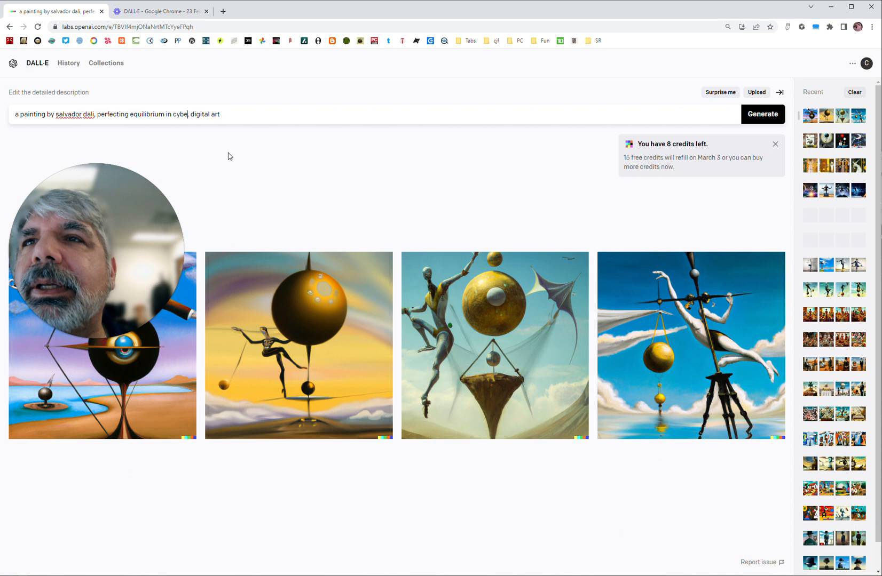
pyautogui.press('BackSpace')
pyautogui.press('BackSpace')
pyautogui.press('BackSpace')
pyautogui.write(',')
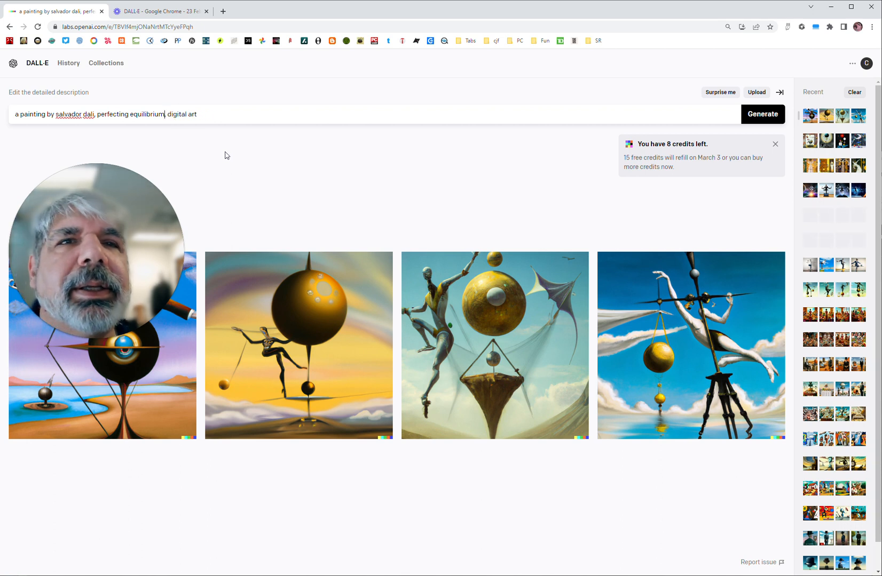
pyautogui.click(783, 114)
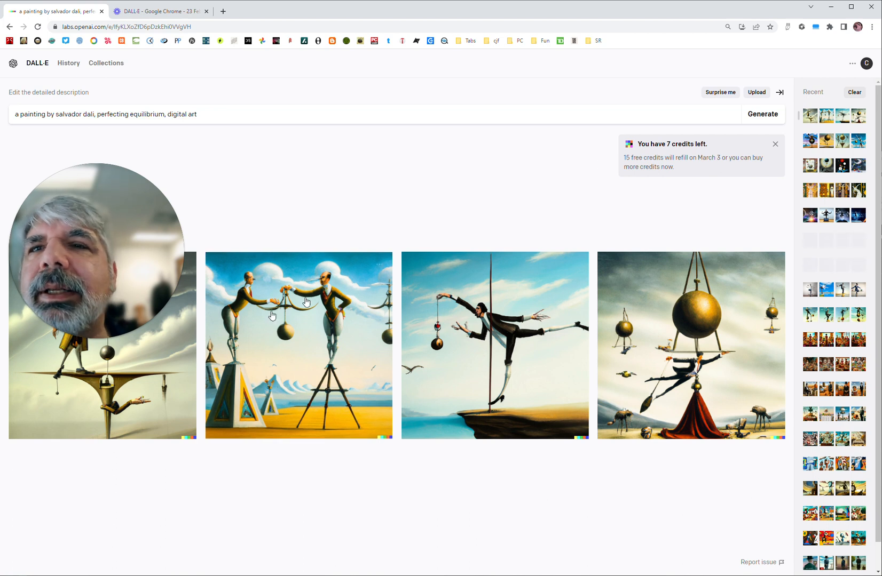
# - Examine each of the four Dali-style "perfecting equilibrium" images at full size, starting with the third, returning to the results after each one
pyautogui.click(444, 344)
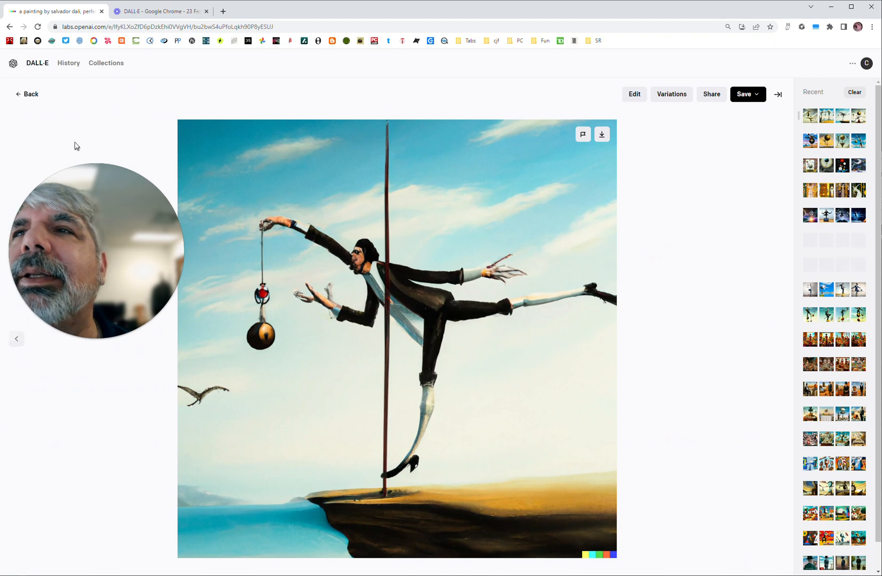
pyautogui.click(33, 95)
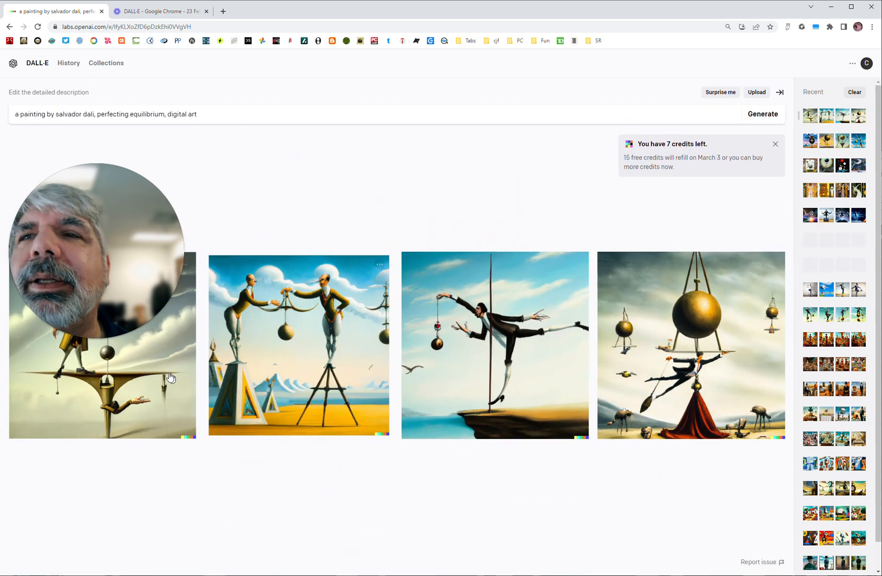
pyautogui.click(169, 377)
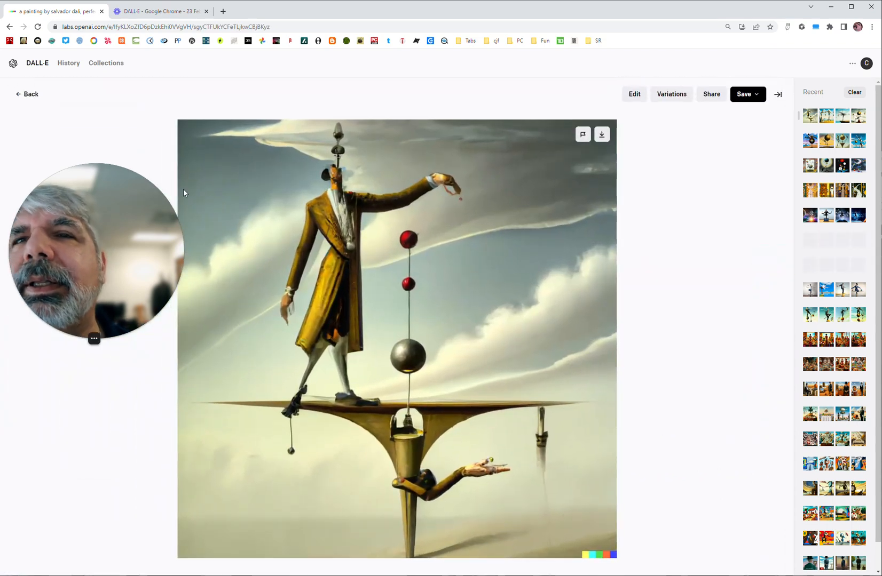
pyautogui.click(31, 98)
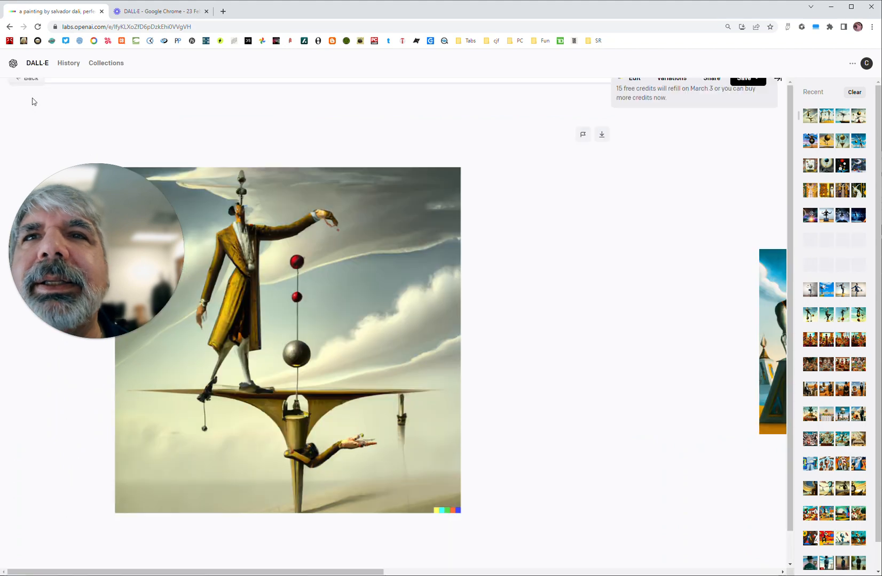
pyautogui.click(345, 319)
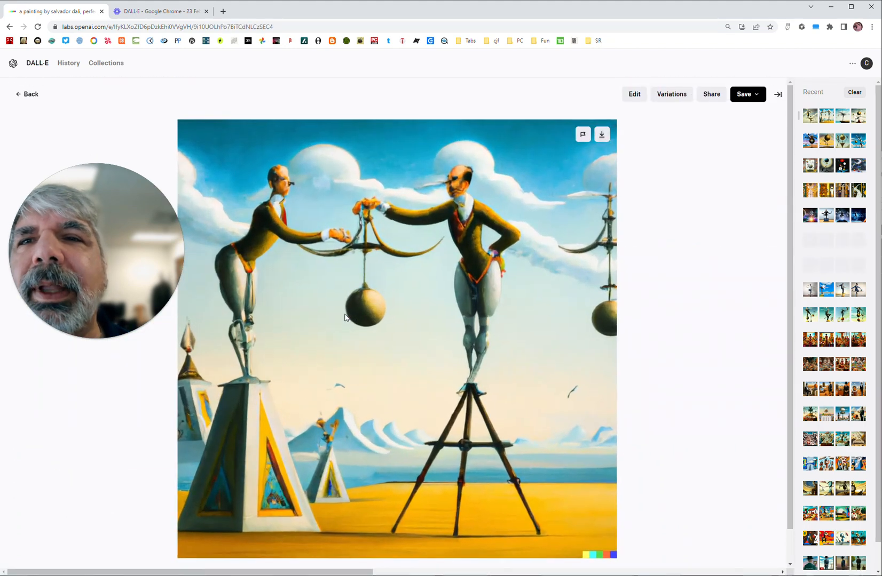
pyautogui.click(30, 94)
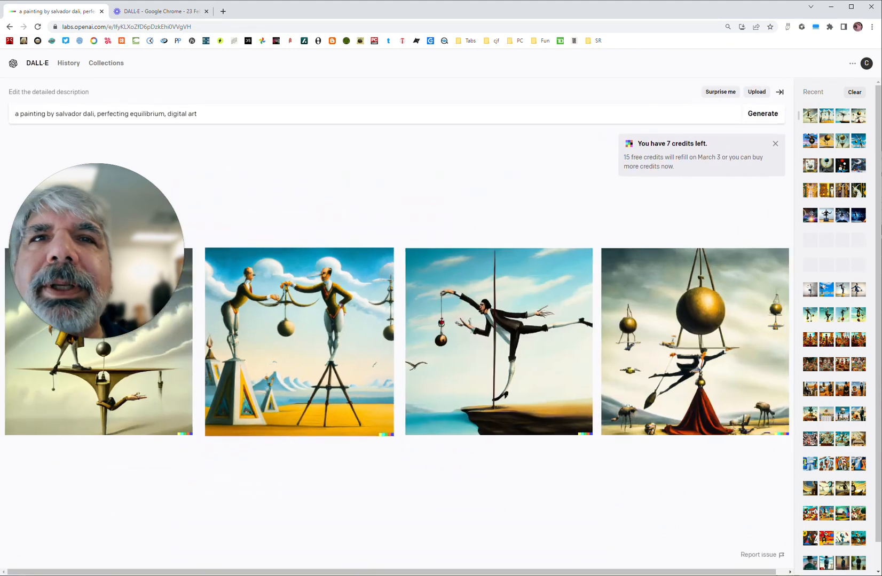
pyautogui.click(689, 286)
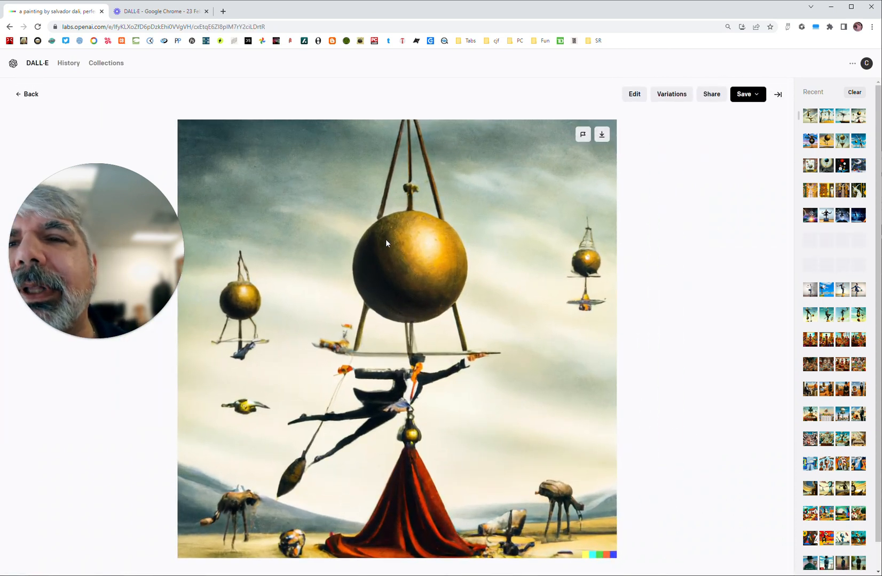
pyautogui.click(30, 95)
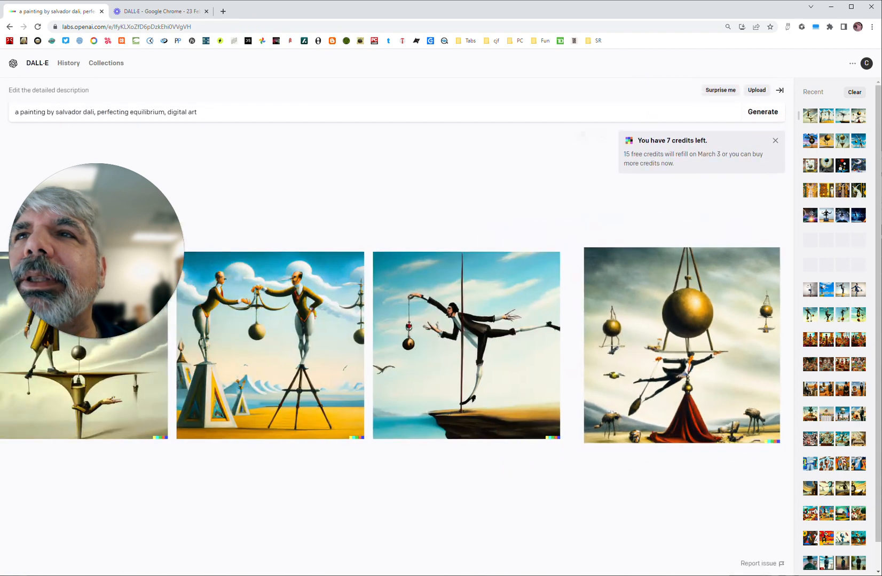
# - Find the earlier "a painting by salvador dali, perfecting equilibrium, digital art" images in the generation history and open the one with the hourglass
pyautogui.click(68, 63)
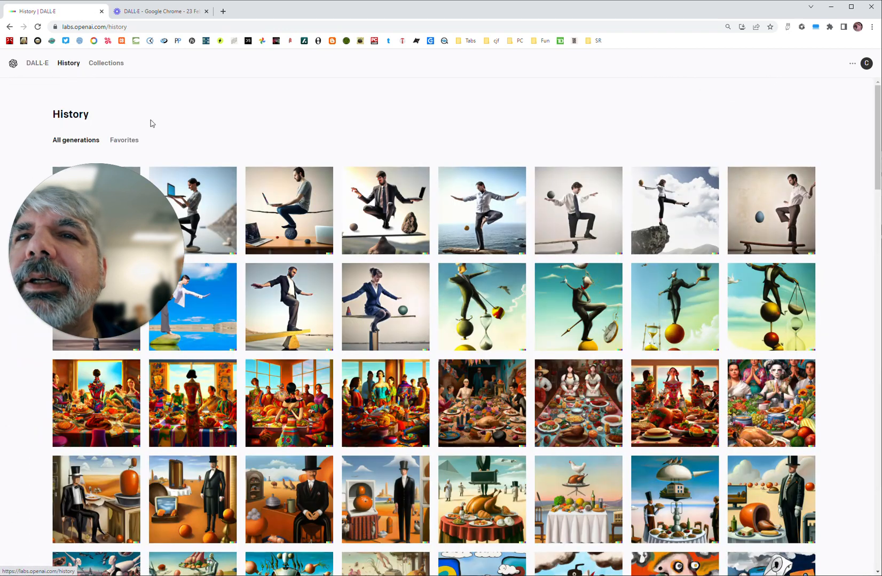
pyautogui.scroll(-1, 424, 330)
pyautogui.scroll(-2, 424, 330)
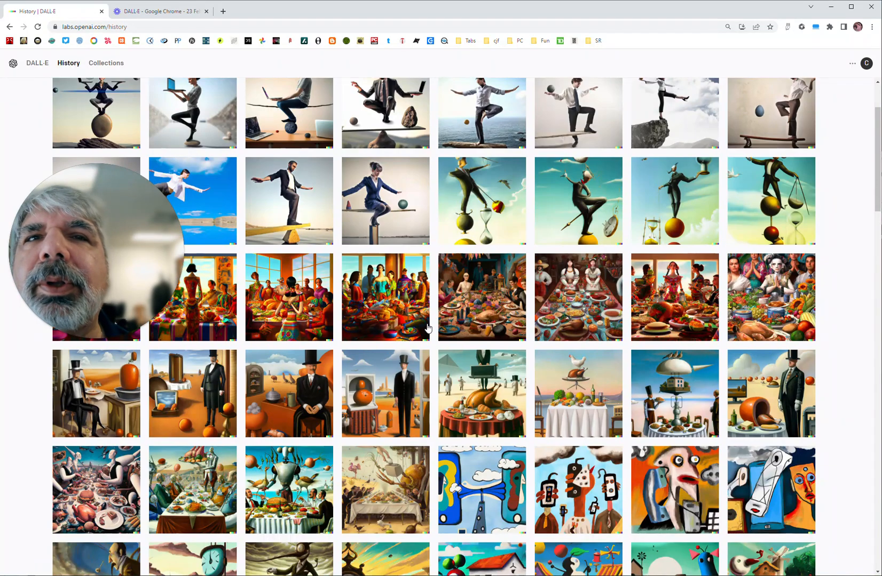
pyautogui.scroll(-7, 427, 327)
pyautogui.scroll(-7, 435, 324)
pyautogui.scroll(-7, 442, 321)
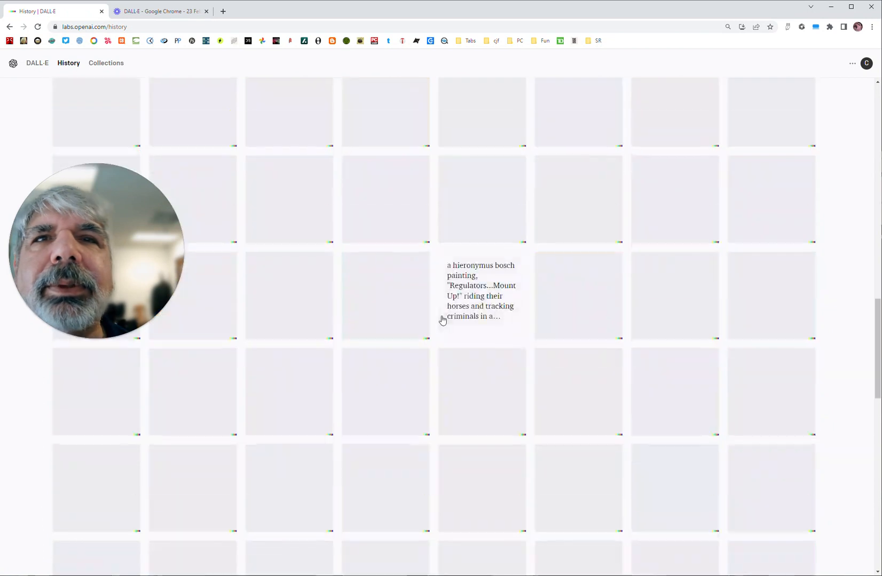
pyautogui.scroll(-5, 443, 320)
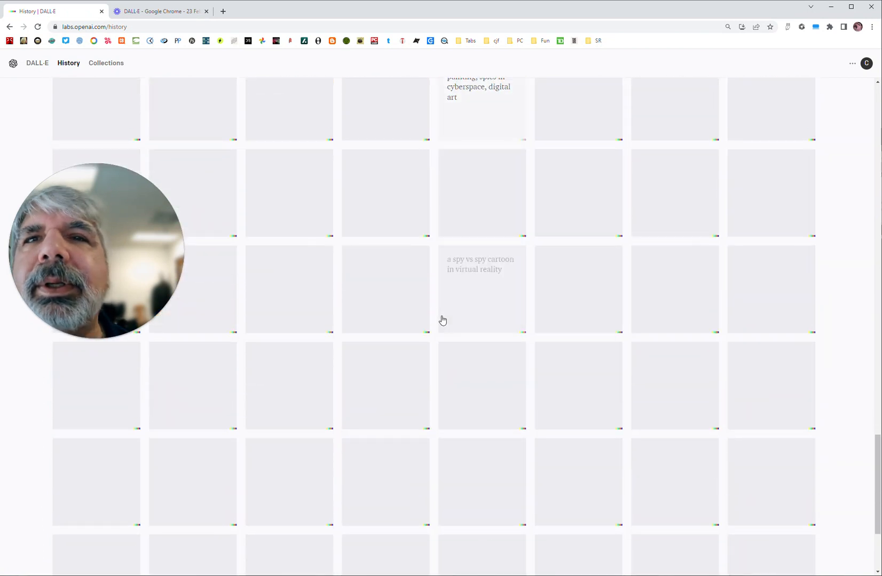
pyautogui.scroll(-5, 443, 320)
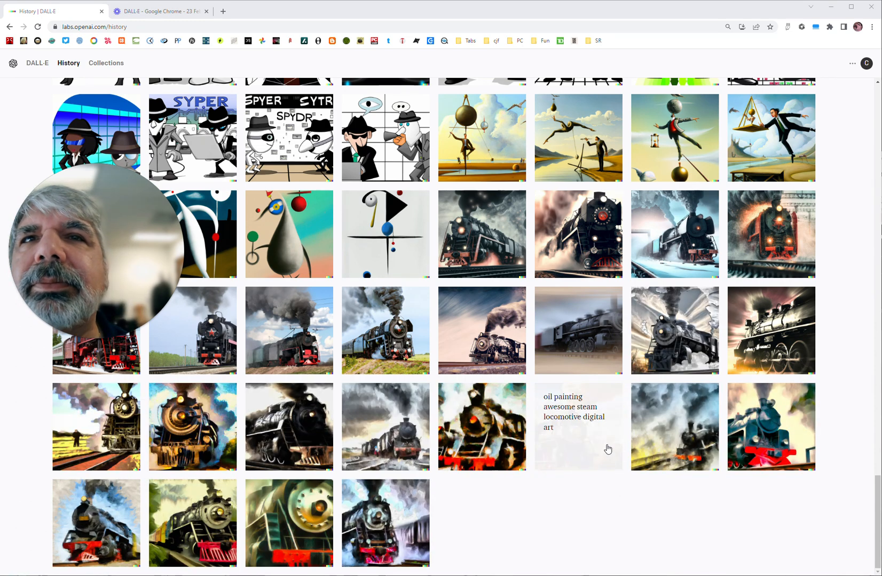
pyautogui.scroll(2, 608, 450)
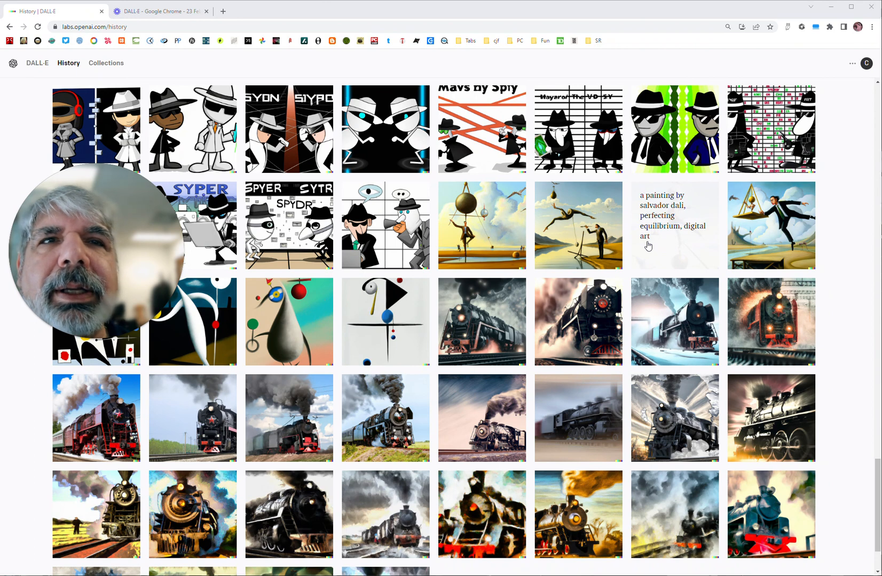
pyautogui.click(647, 246)
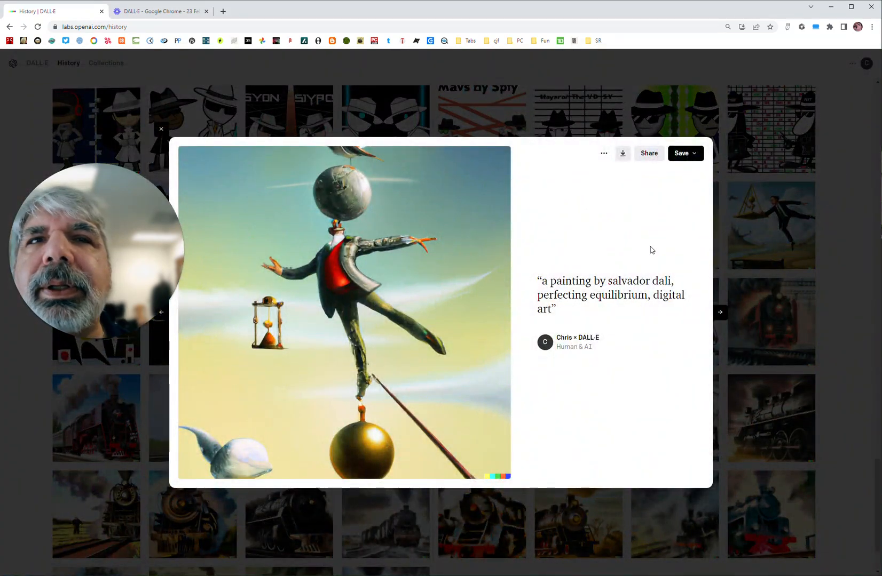